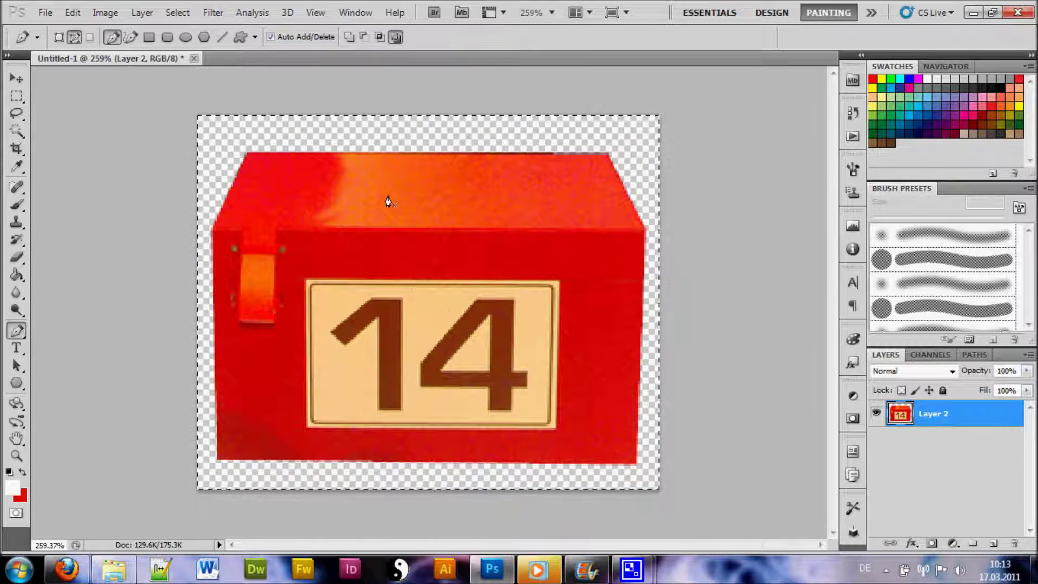
Step: Create a new 500 × 500 pixel document with a transparent background
click(46, 12)
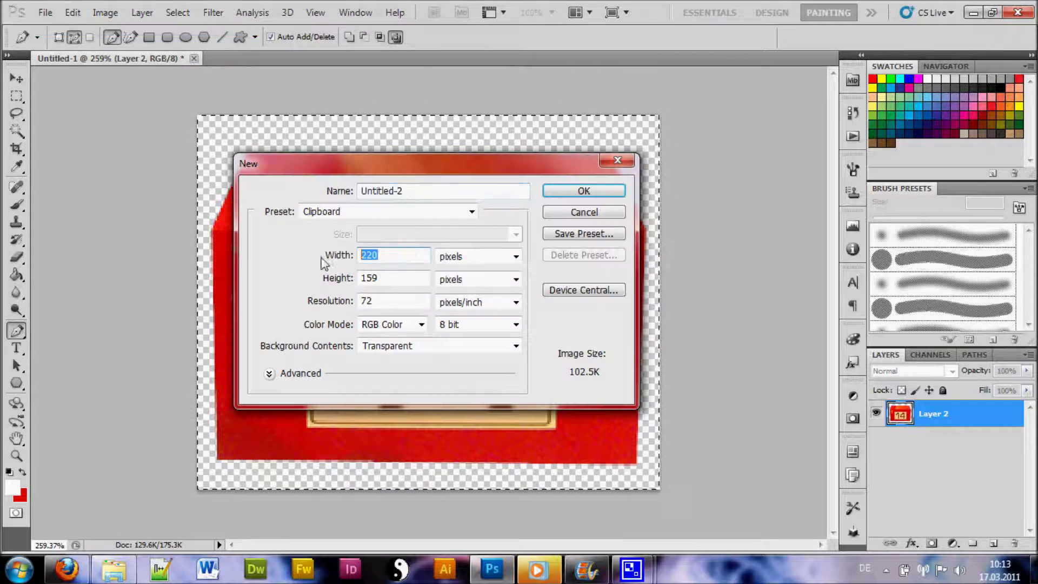
text(500)
double_click(390, 278)
text(500)
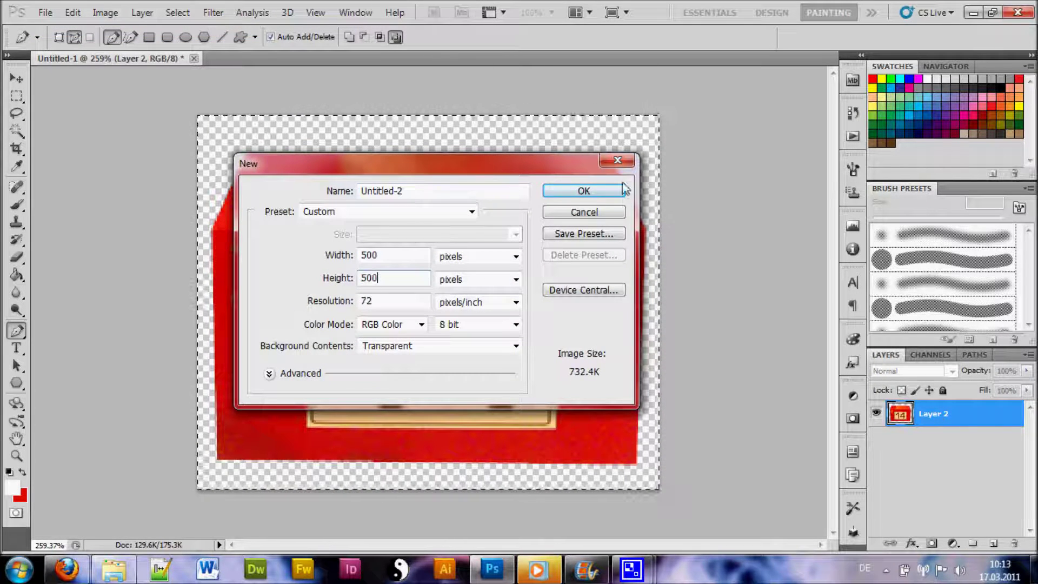
click(580, 191)
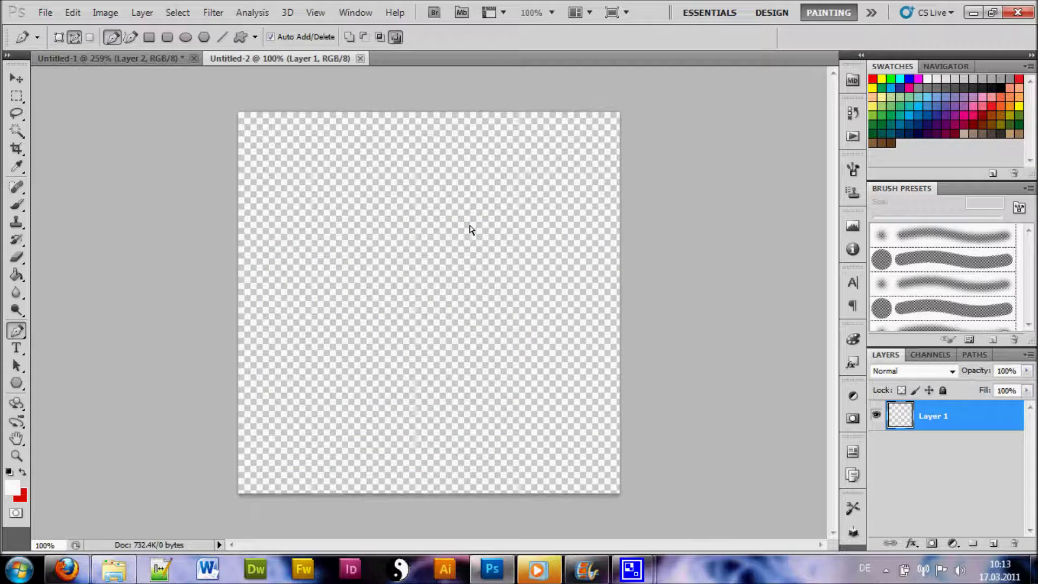
Step: Copy the red 14 box into Untitled-2 and scale it down into the top-left corner
click(138, 58)
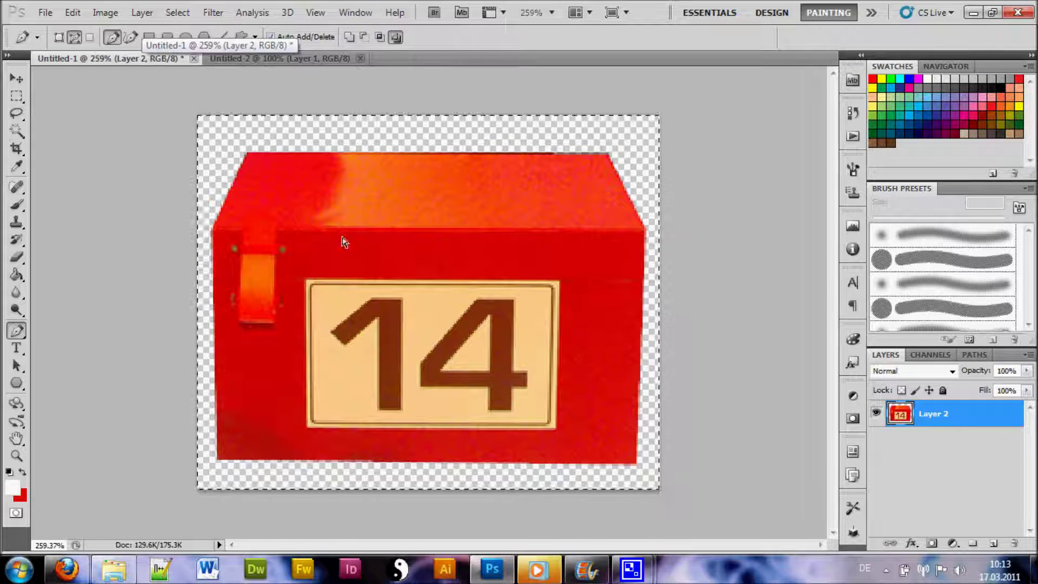
mouse_move(341, 242)
mouse_down()
mouse_move(322, 74)
mouse_move(346, 177)
mouse_up()
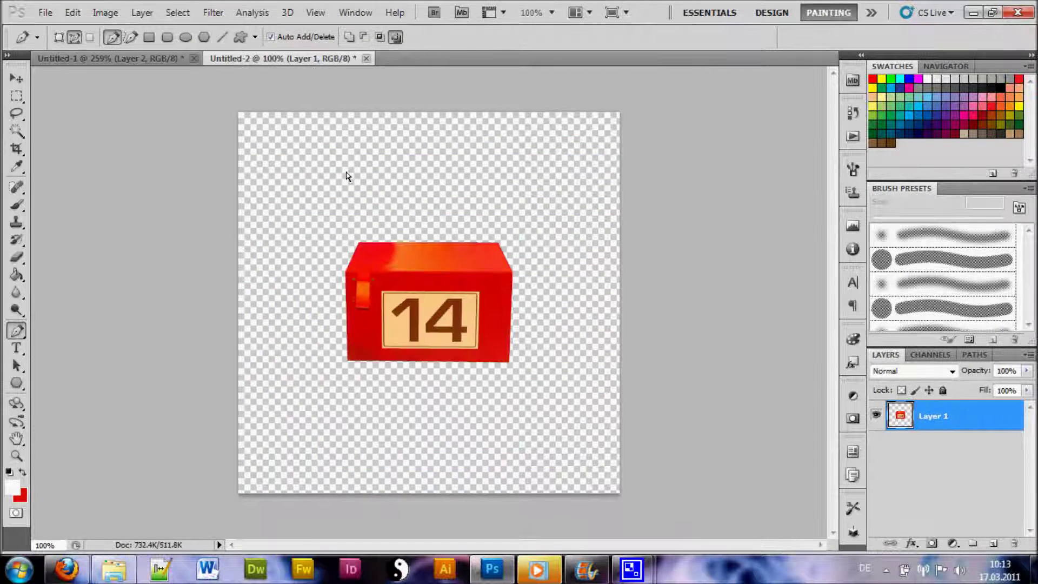
key(ctrl+t)
mouse_move(347, 243)
mouse_down()
mouse_move(410, 288)
mouse_move(326, 161)
mouse_move(272, 134)
mouse_up()
key(Return)
Step: Switch to the path tool and reset colours to default black and white
key(p)
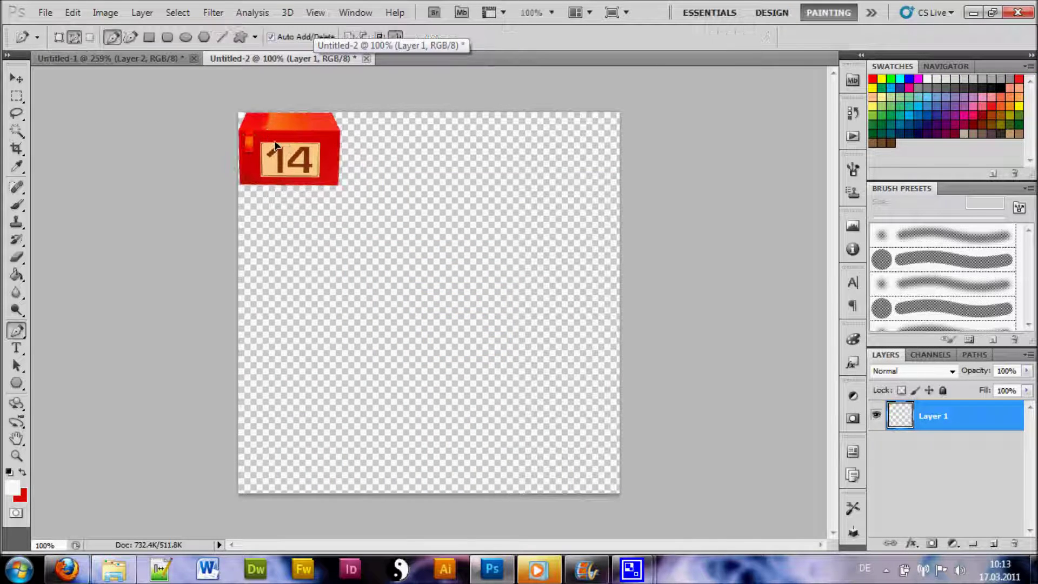
scroll(443, 341, up, 1)
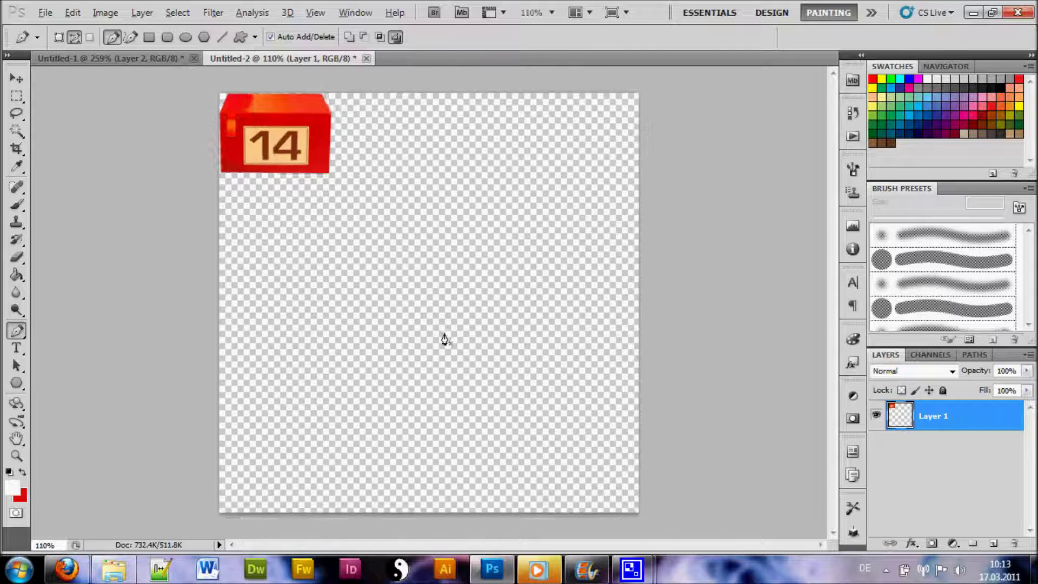
scroll(444, 340, up, 1)
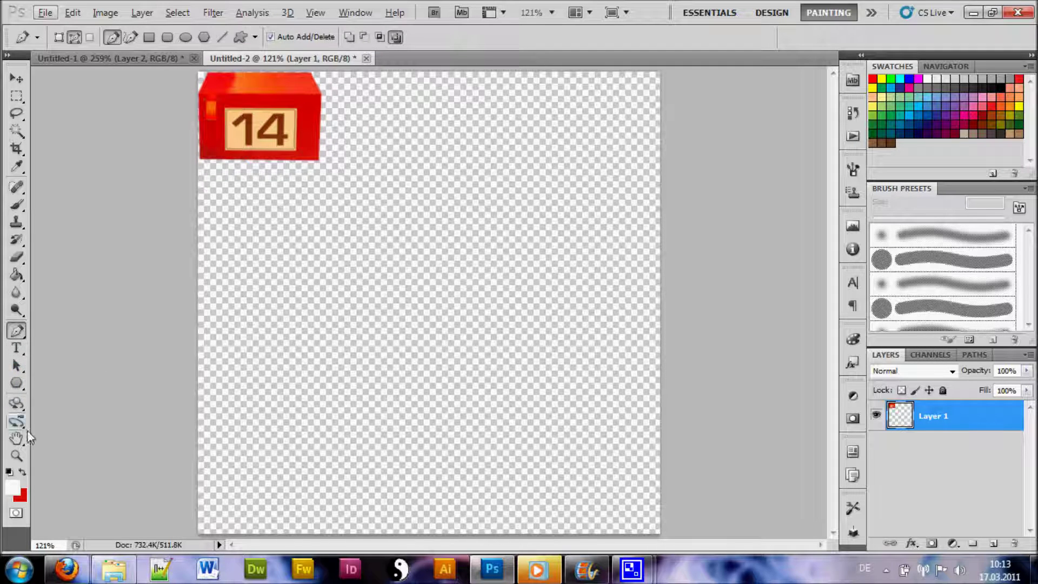
key(d)
key(alt+d)
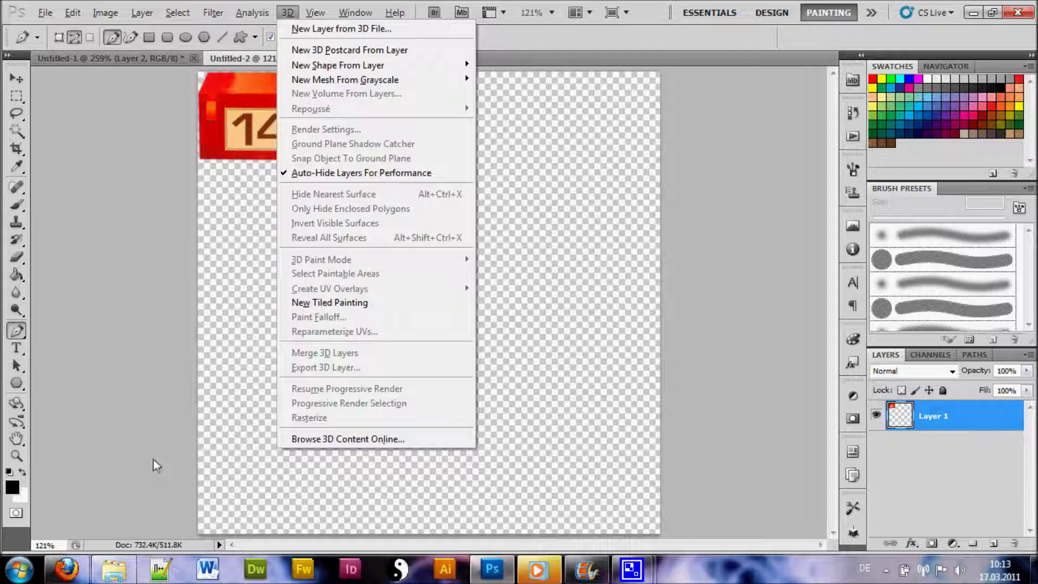
click(156, 382)
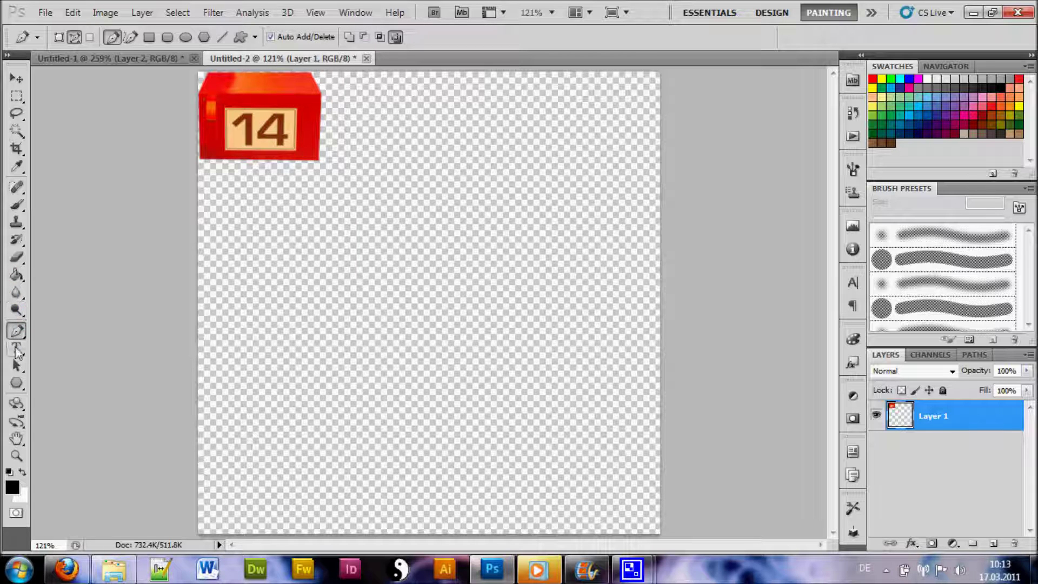
Step: Select the Polygon Tool with Sides set to 6
click(17, 383)
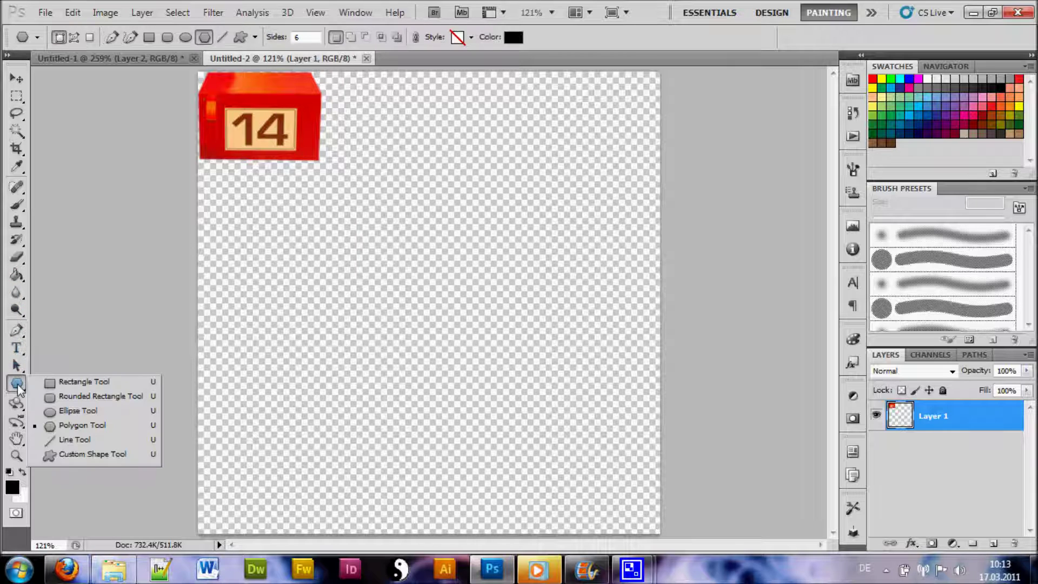
click(83, 425)
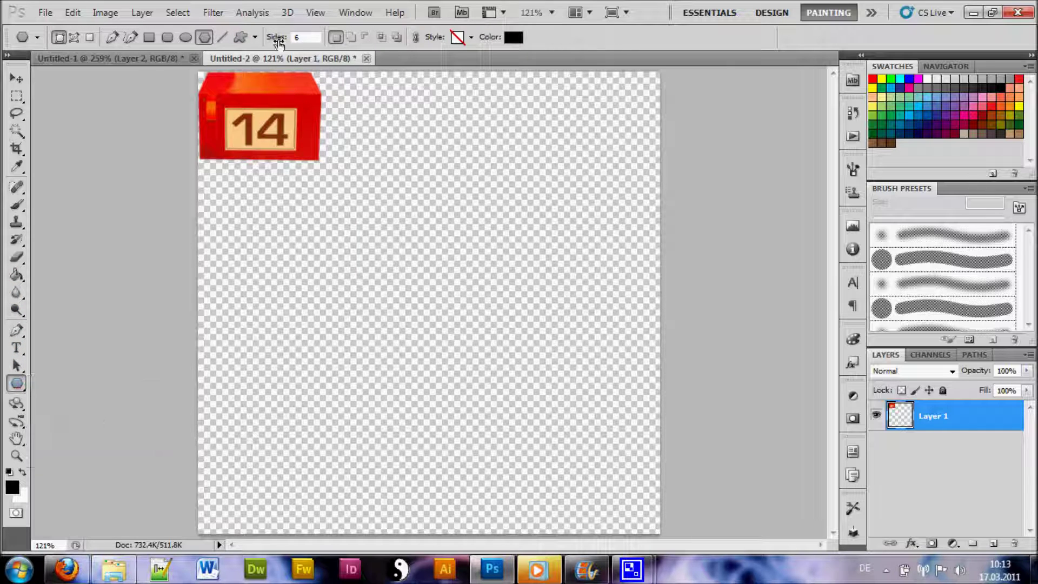
click(306, 36)
Step: Set the foreground colour to a dark red sampled from the 14 box
click(12, 486)
click(313, 113)
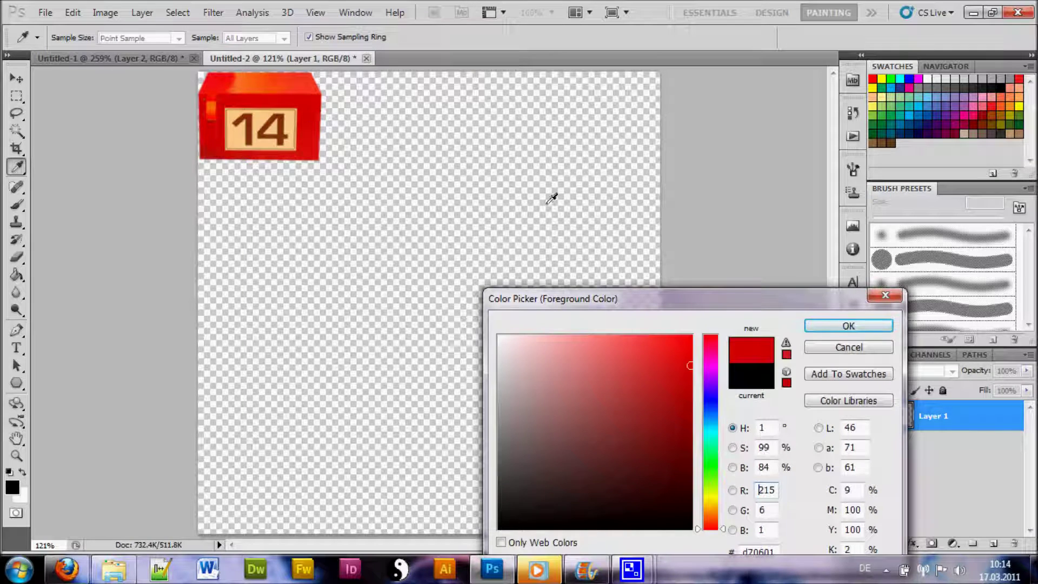
click(844, 327)
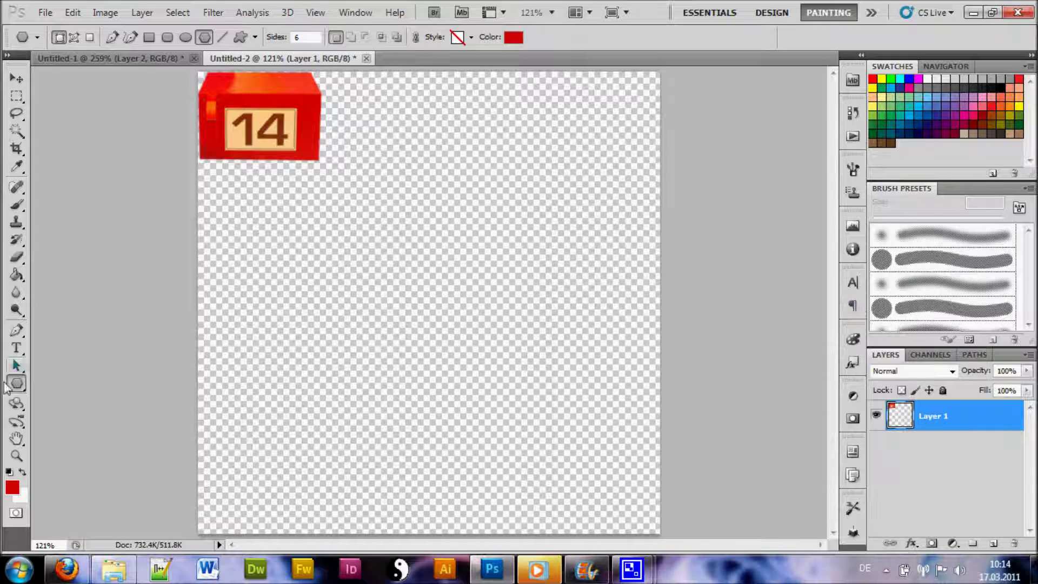
click(12, 487)
click(208, 160)
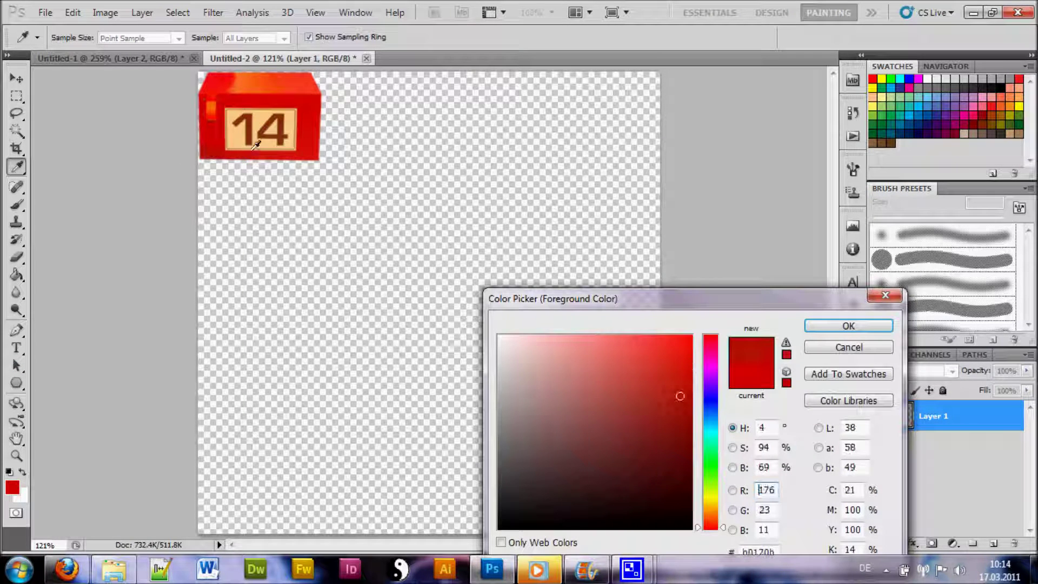
click(857, 328)
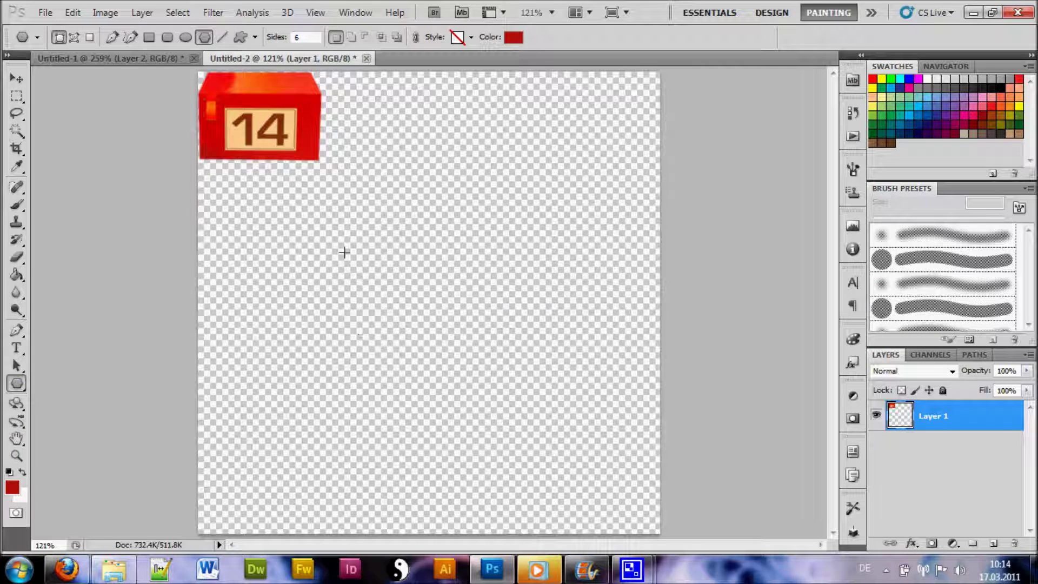
Step: Drag out a large dark-red six-sided polygon shape layer on the canvas
mouse_move(343, 251)
mouse_down()
mouse_move(432, 355)
mouse_move(474, 328)
mouse_up()
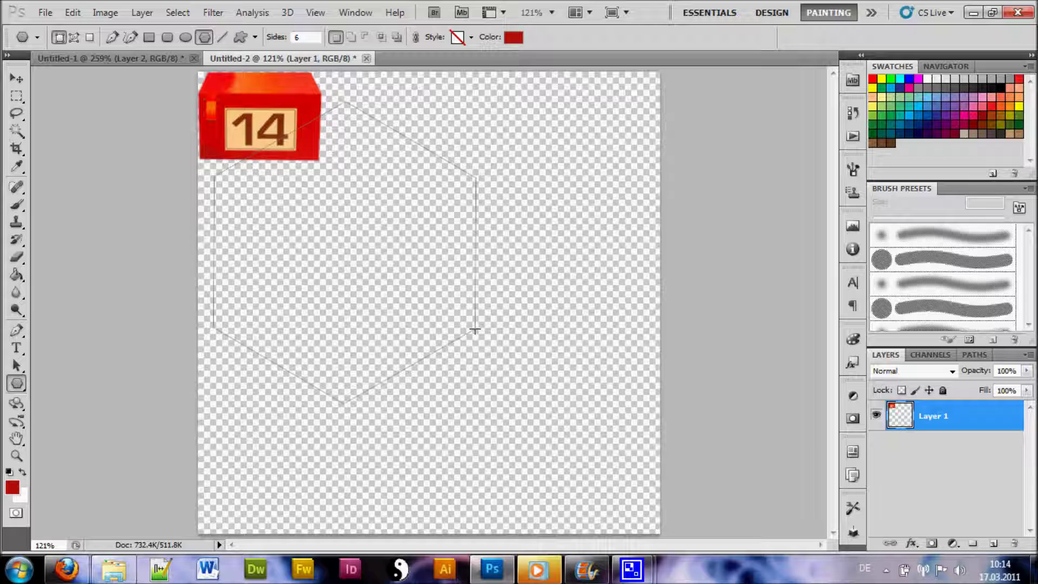
drag(474, 330, 475, 331)
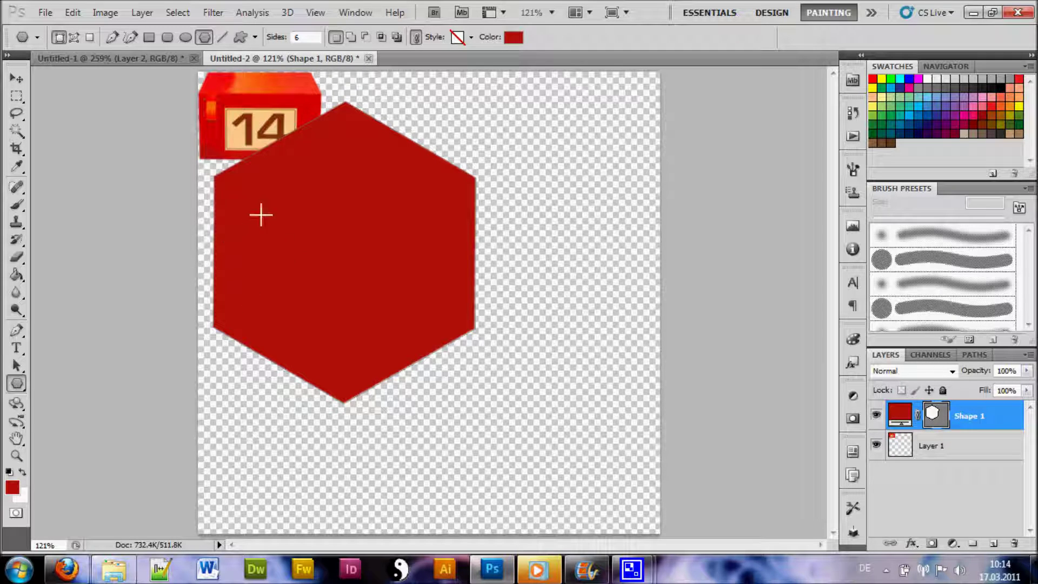
Step: Move the hexagon toward the centre and squash it to about 68% height
click(19, 79)
drag(392, 236, 438, 293)
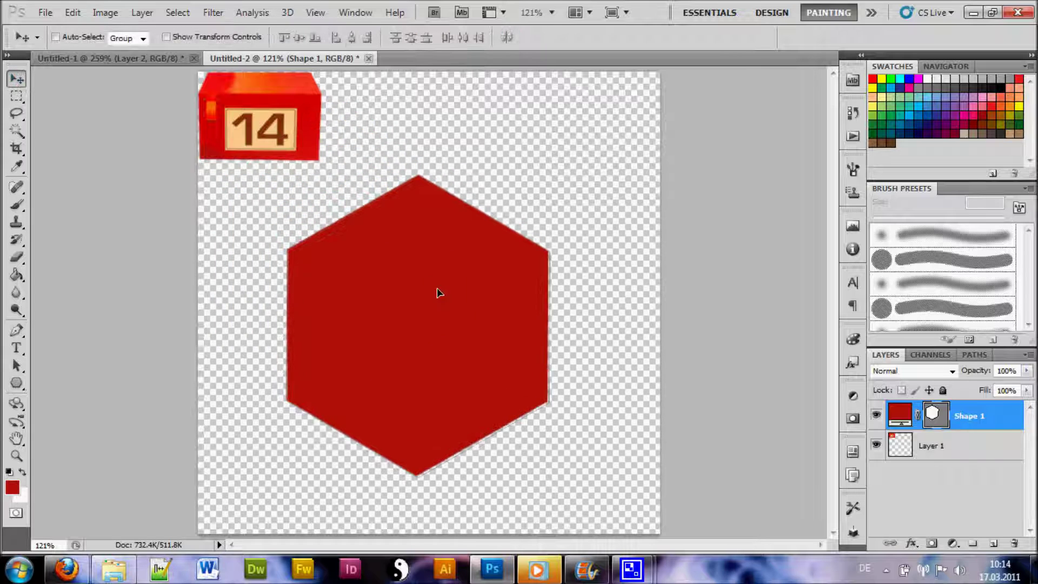
key(ctrl+t)
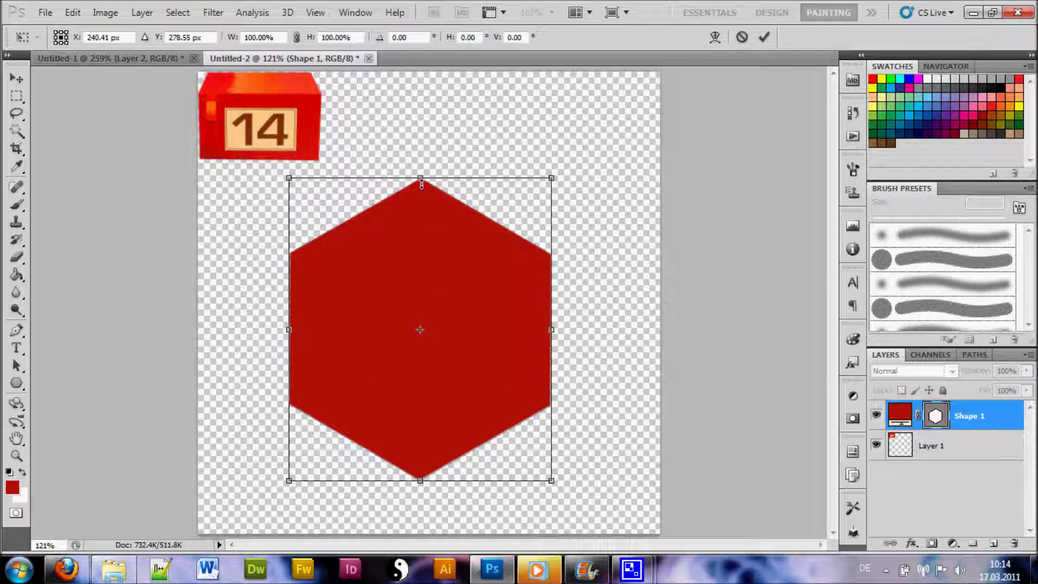
drag(421, 178, 432, 283)
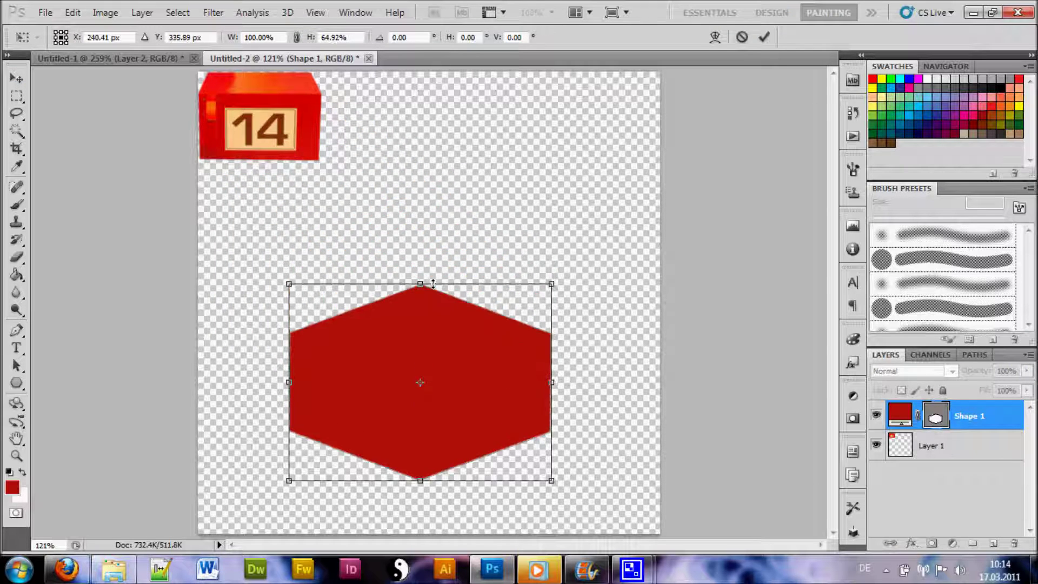
drag(420, 285, 421, 270)
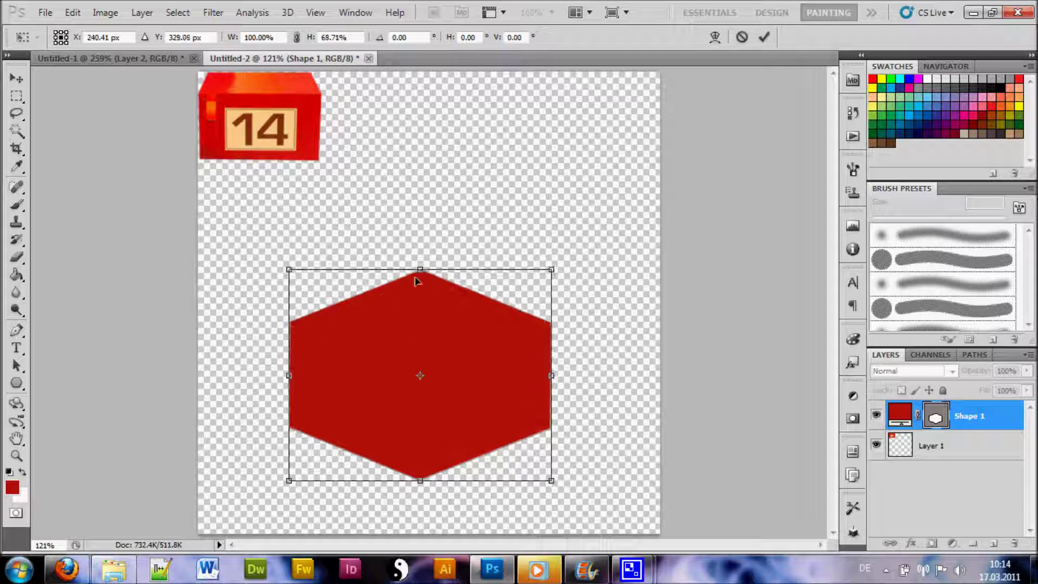
drag(421, 269, 420, 274)
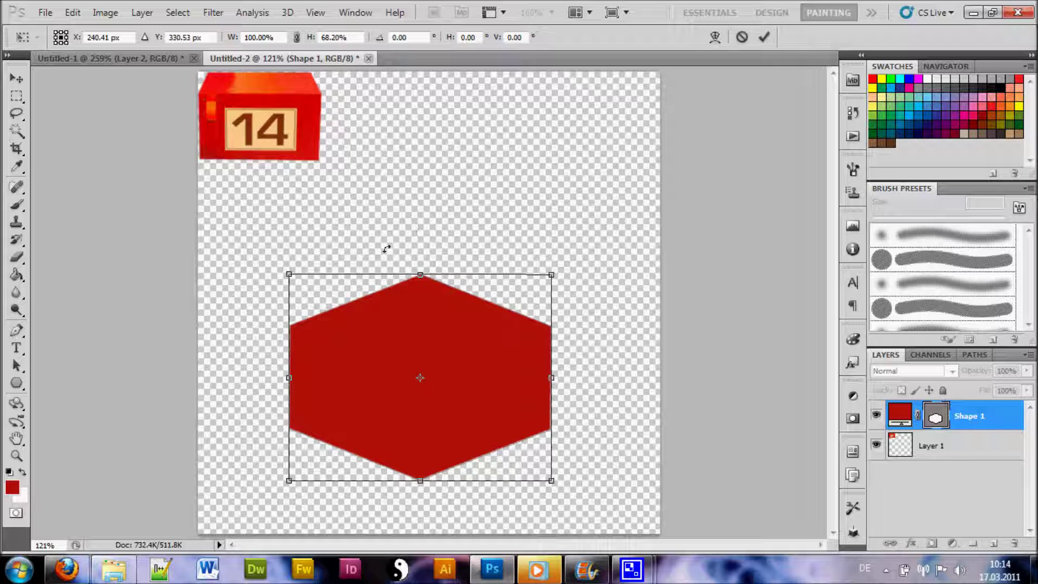
double_click(423, 311)
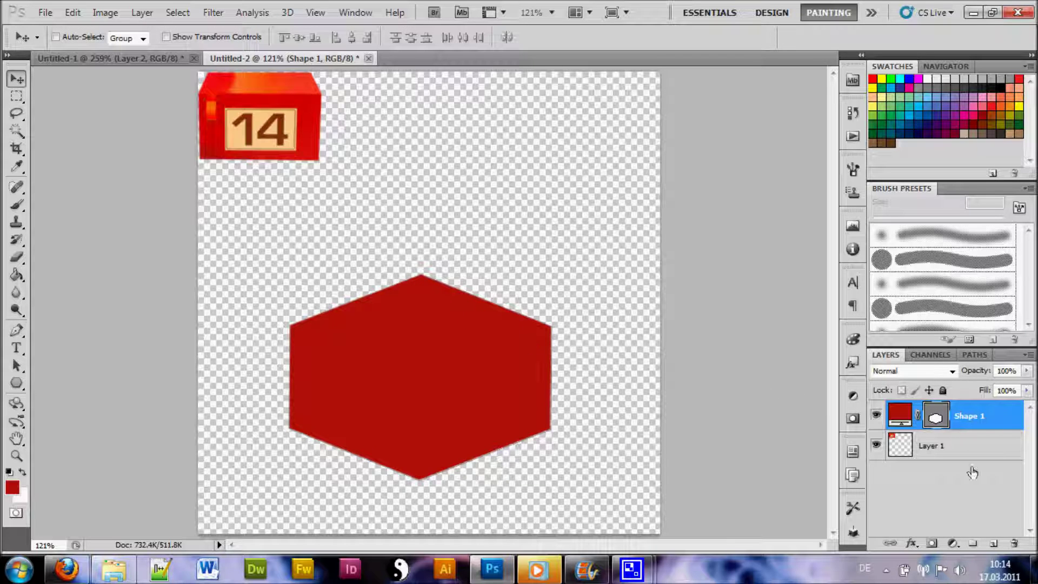
Step: Add an empty layer above the hexagon and switch to the plain Brush Tool
click(994, 544)
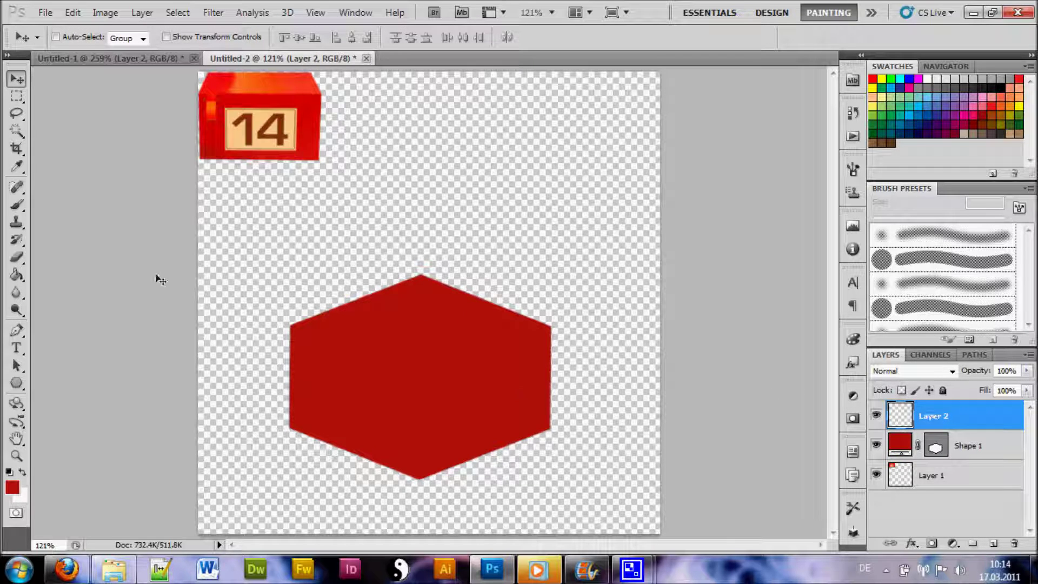
click(16, 239)
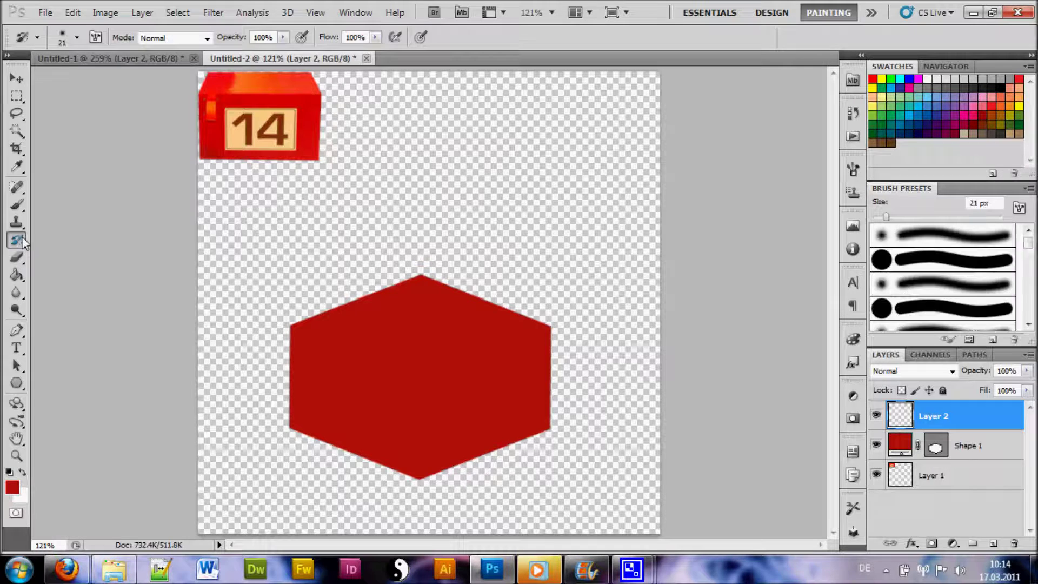
click(17, 205)
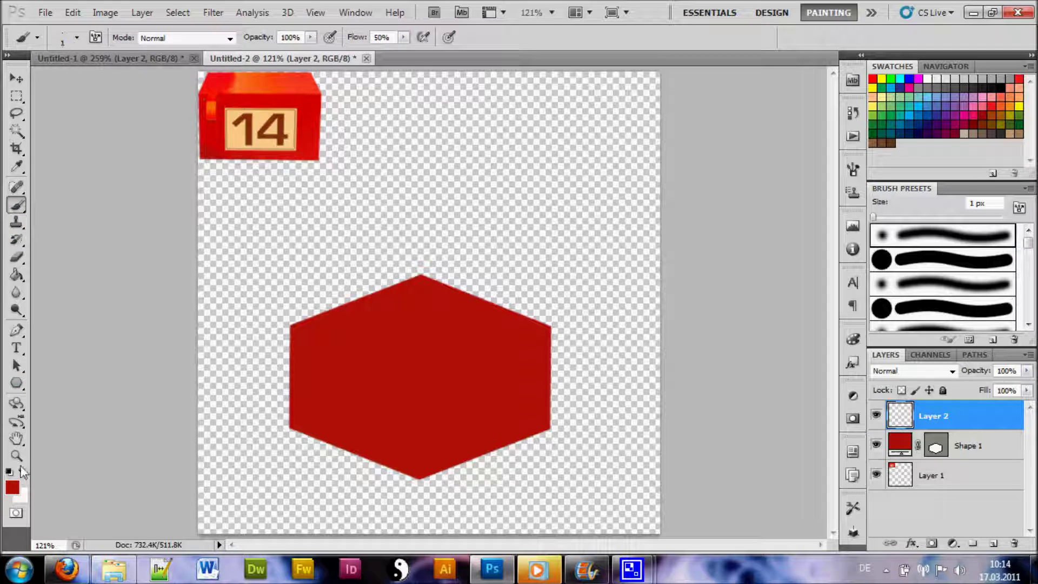
Step: Set the foreground colour to white and start a line at the hexagon's top vertex
click(12, 487)
drag(565, 380, 480, 318)
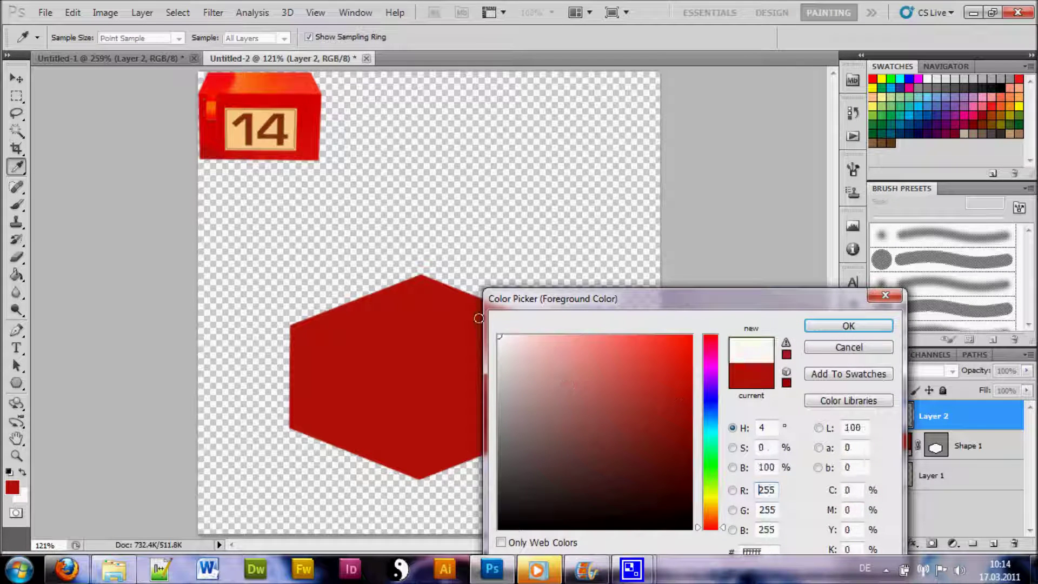
click(842, 328)
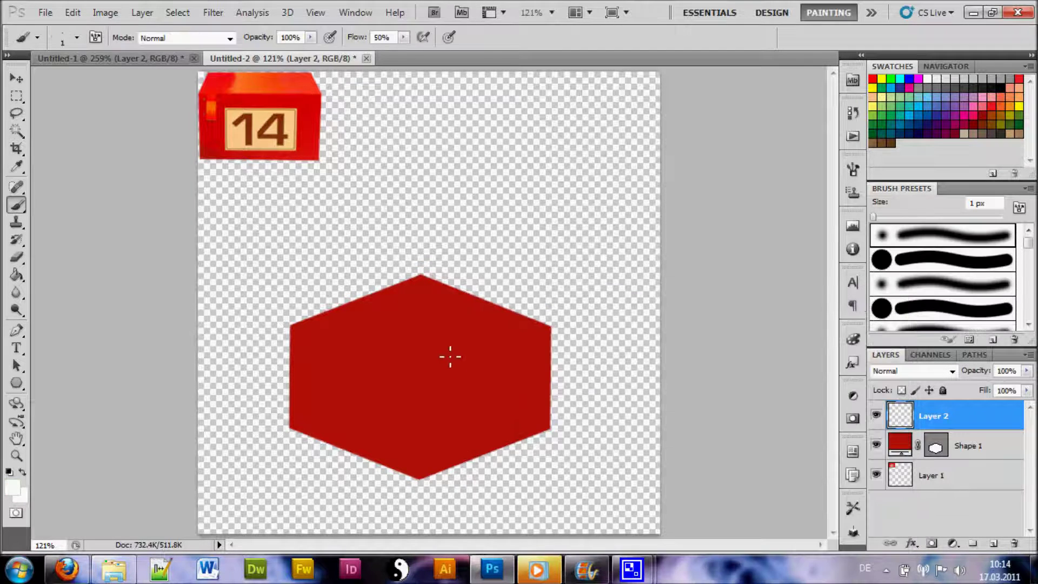
scroll(444, 357, up, 1)
scroll(430, 333, up, 1)
scroll(407, 217, up, 1)
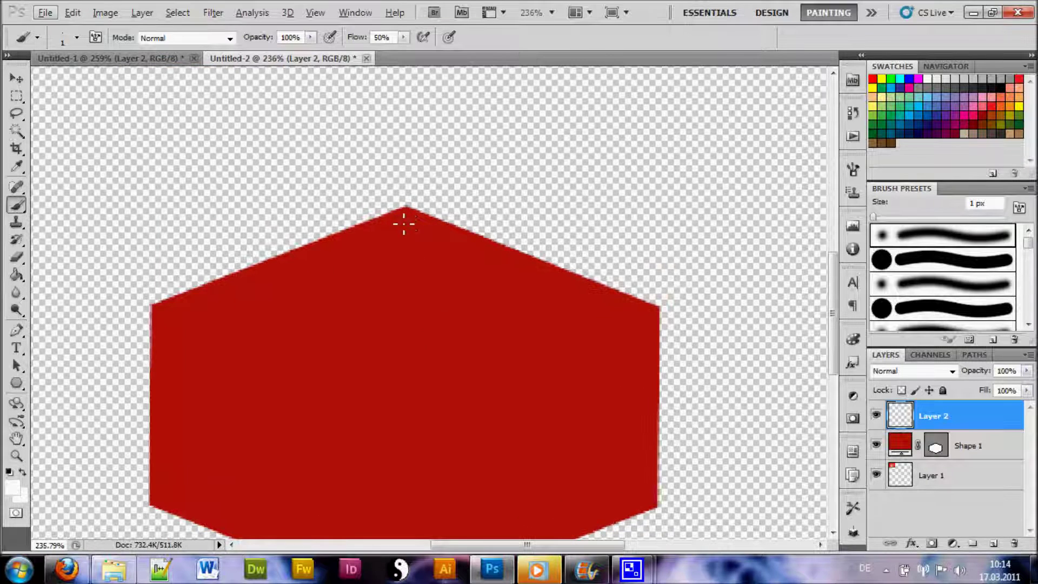
scroll(421, 223, down, 2)
scroll(410, 122, down, 1)
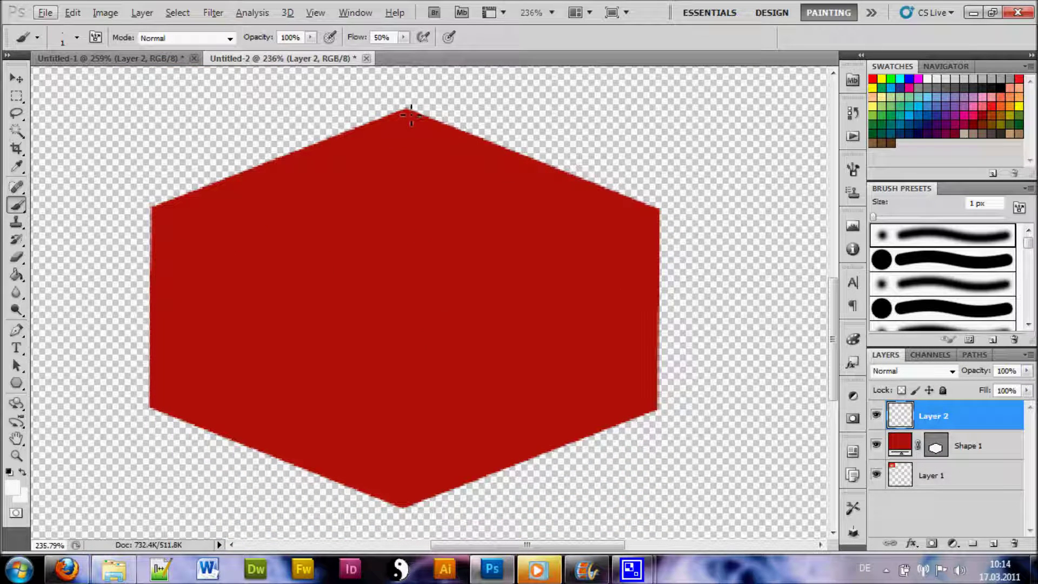
click(411, 114)
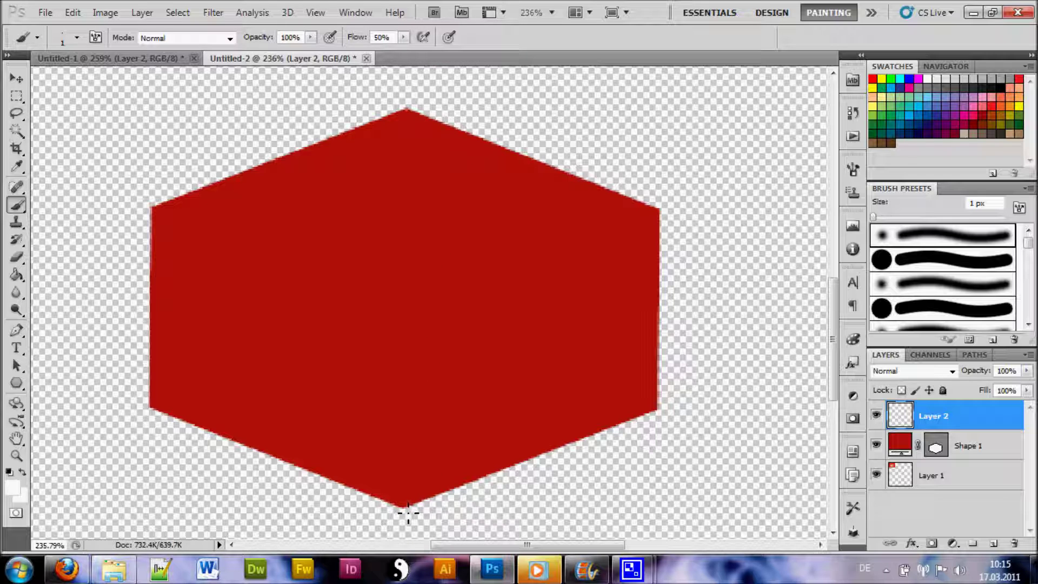
Step: Draw a white vertical line and two corner-to-corner diagonals through the hexagon's centre
shift+click(407, 508)
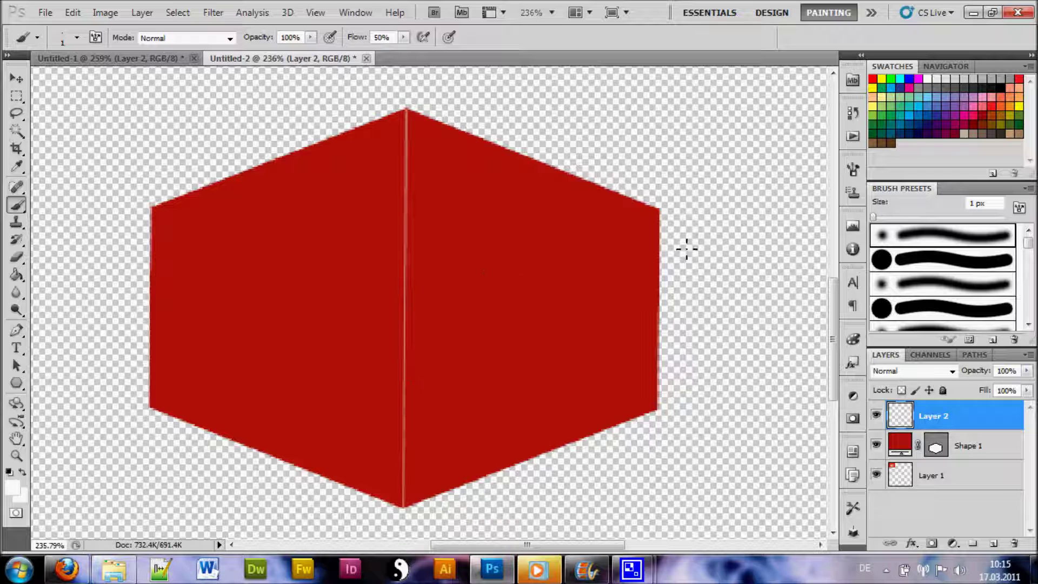
click(664, 214)
shift+click(151, 407)
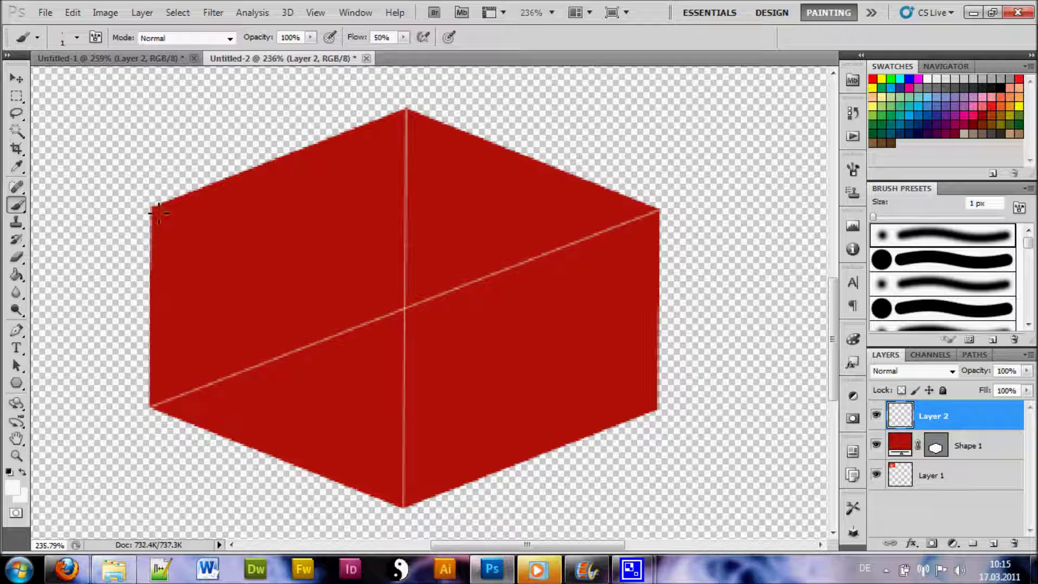
shift+click(661, 410)
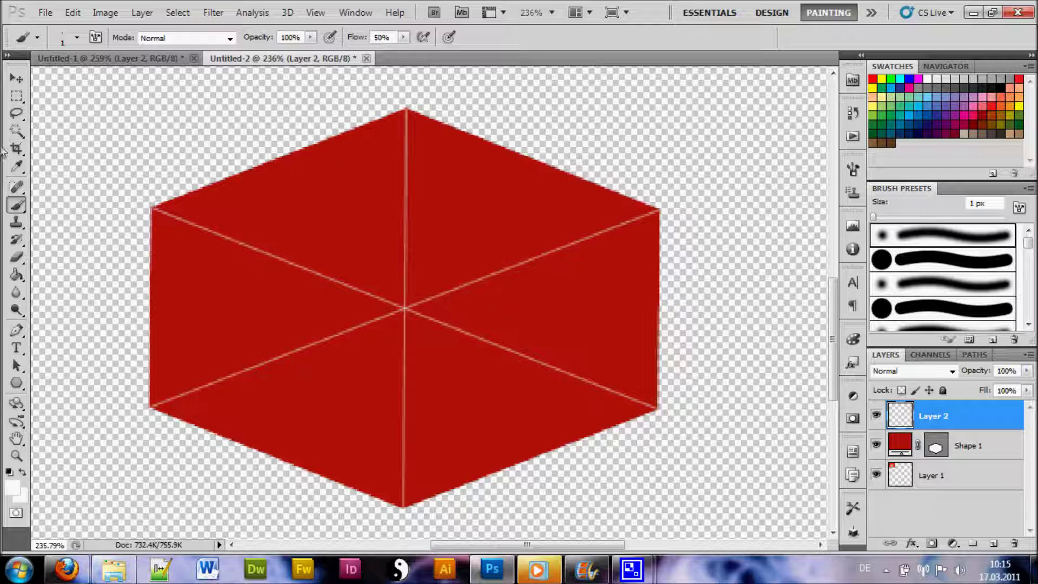
click(17, 258)
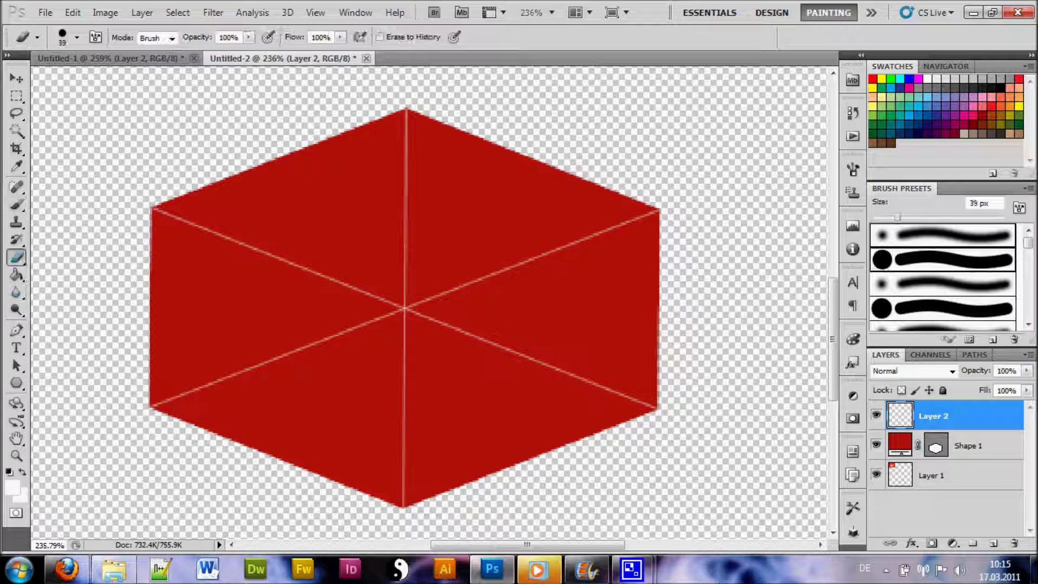
Step: Erase the upper vertical line and the lower halves of both diagonals, leaving a white Y
drag(406, 110, 404, 305)
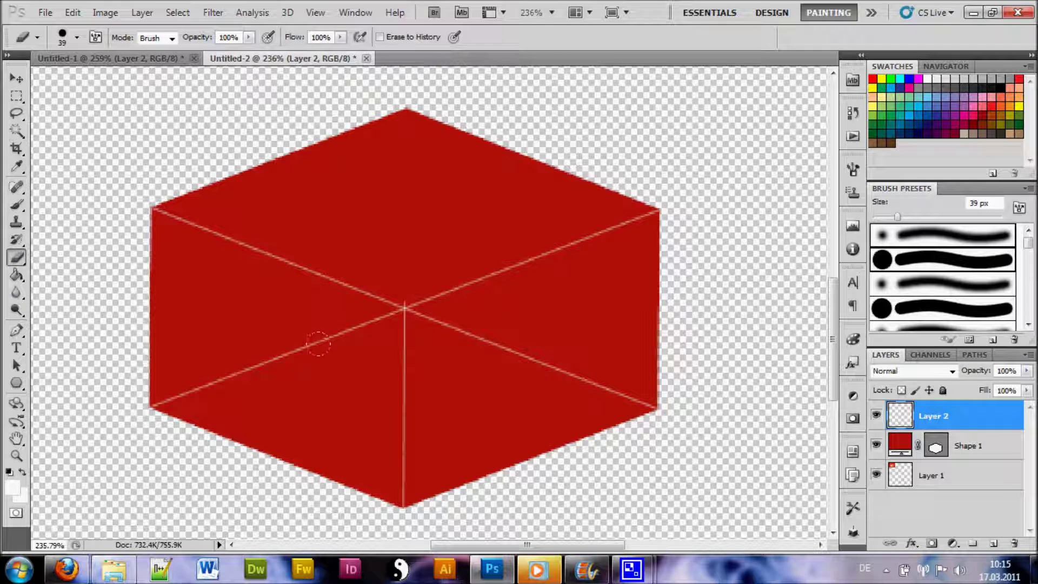
drag(404, 307, 151, 406)
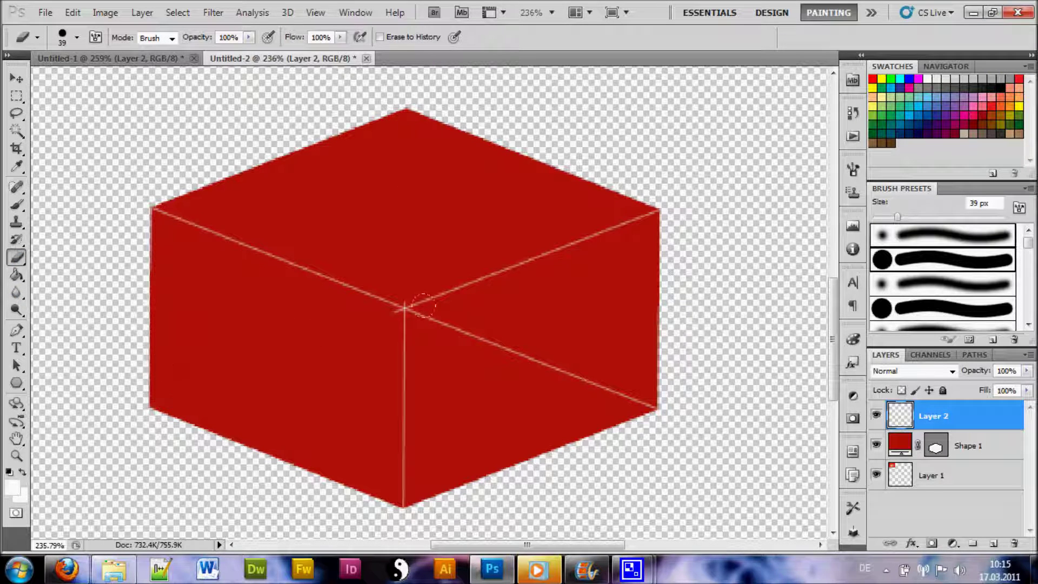
drag(417, 307, 656, 408)
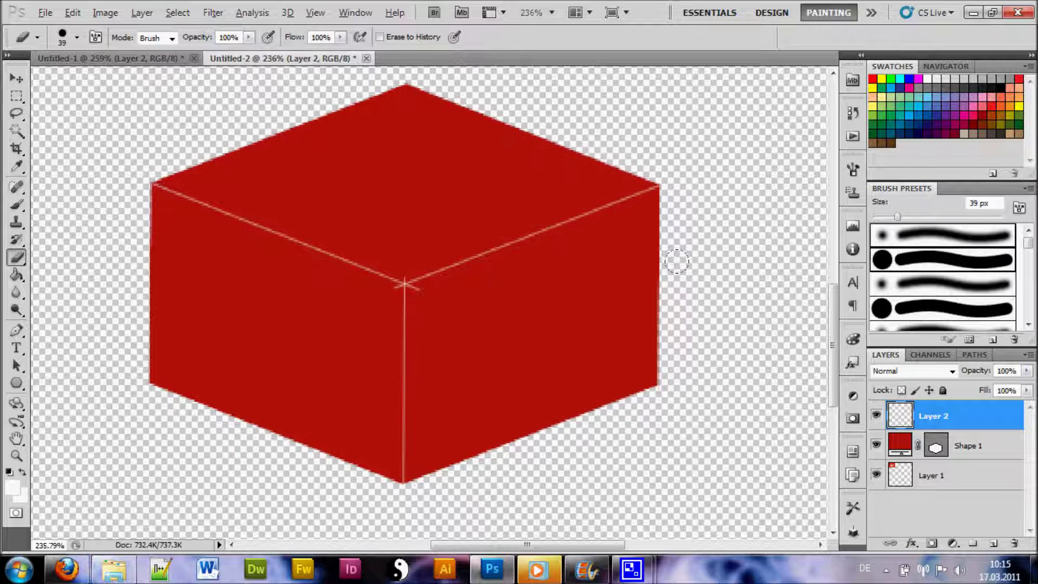
scroll(706, 259, down, 2)
scroll(608, 243, down, 1)
scroll(640, 272, up, 2)
scroll(676, 279, up, 2)
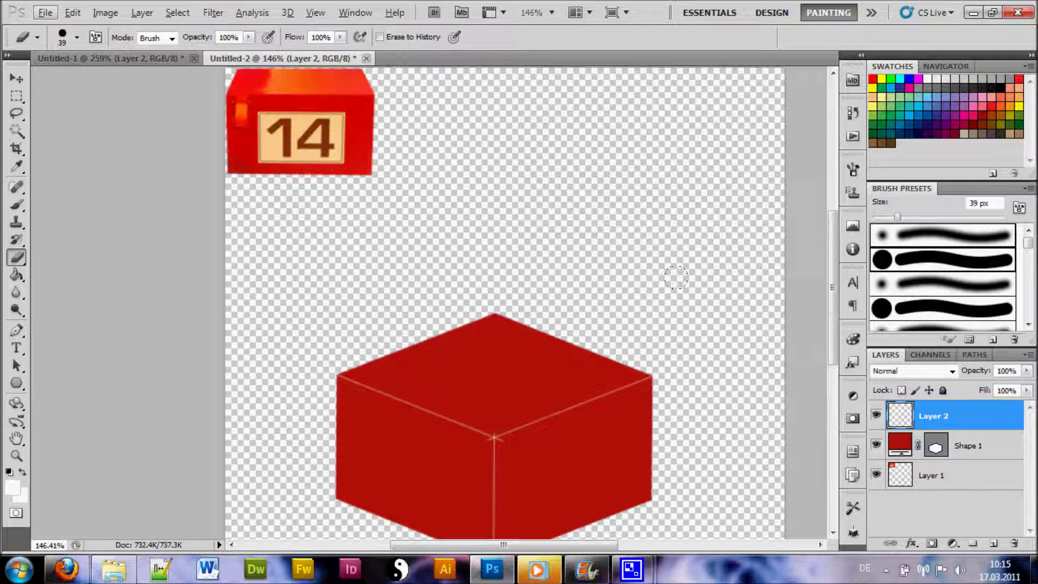
scroll(676, 278, down, 2)
scroll(666, 277, down, 2)
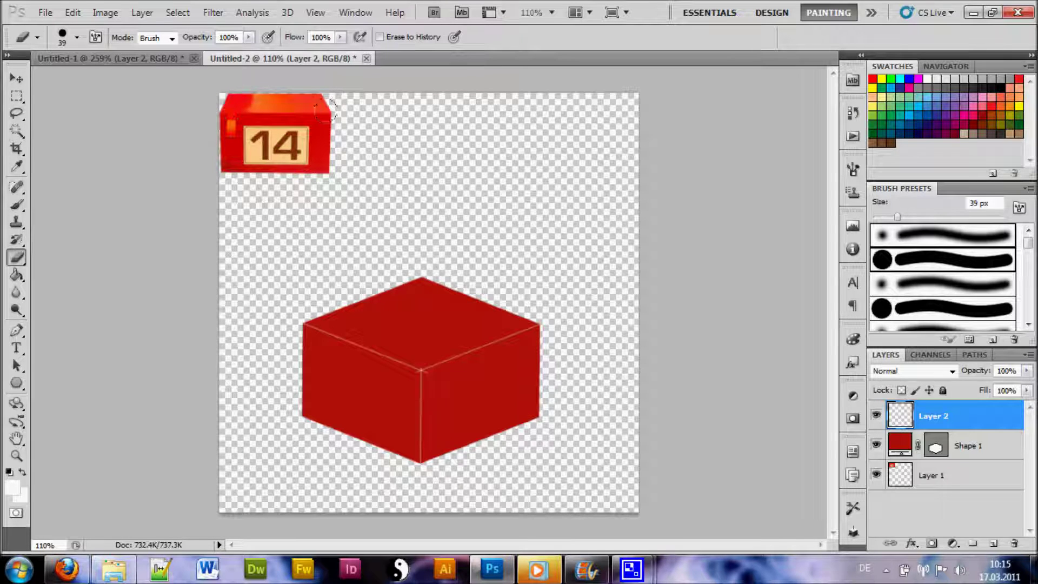
scroll(371, 412, down, 1)
scroll(445, 454, up, 2)
scroll(466, 359, up, 3)
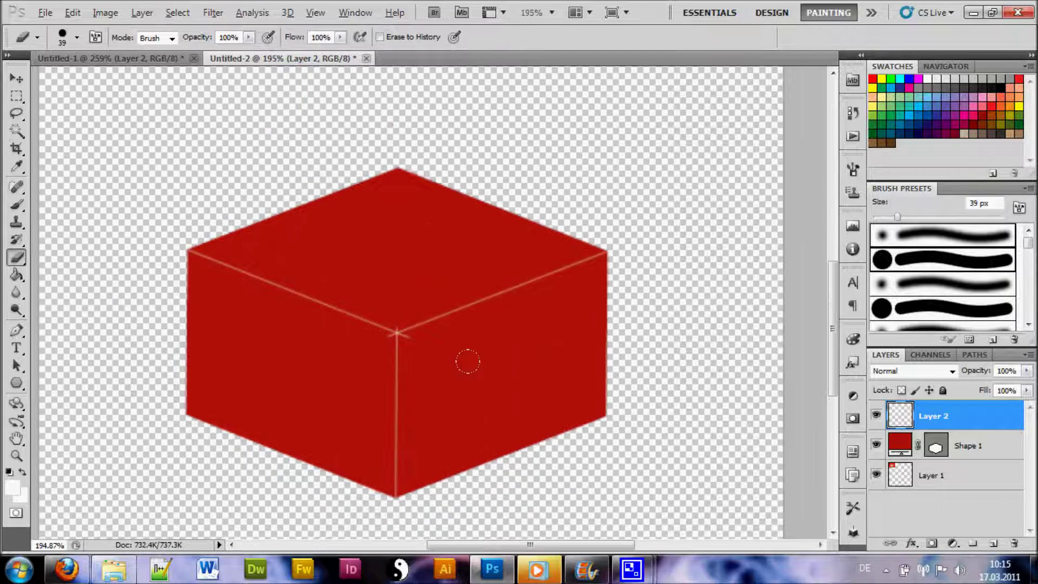
scroll(463, 341, up, 1)
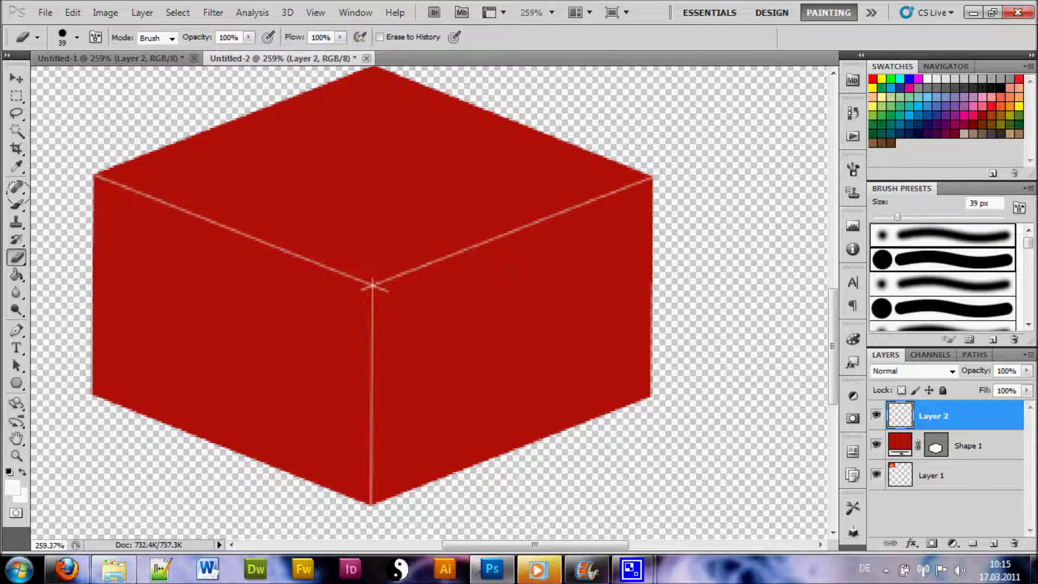
Step: Paint a white vertical line on the right face and a line across the top face
click(18, 208)
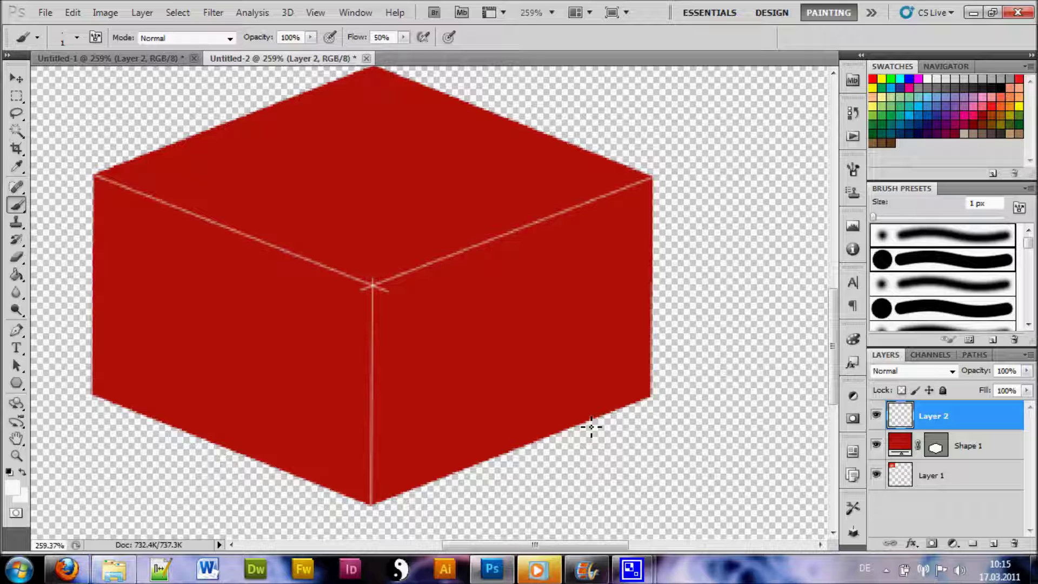
drag(591, 428, 594, 211)
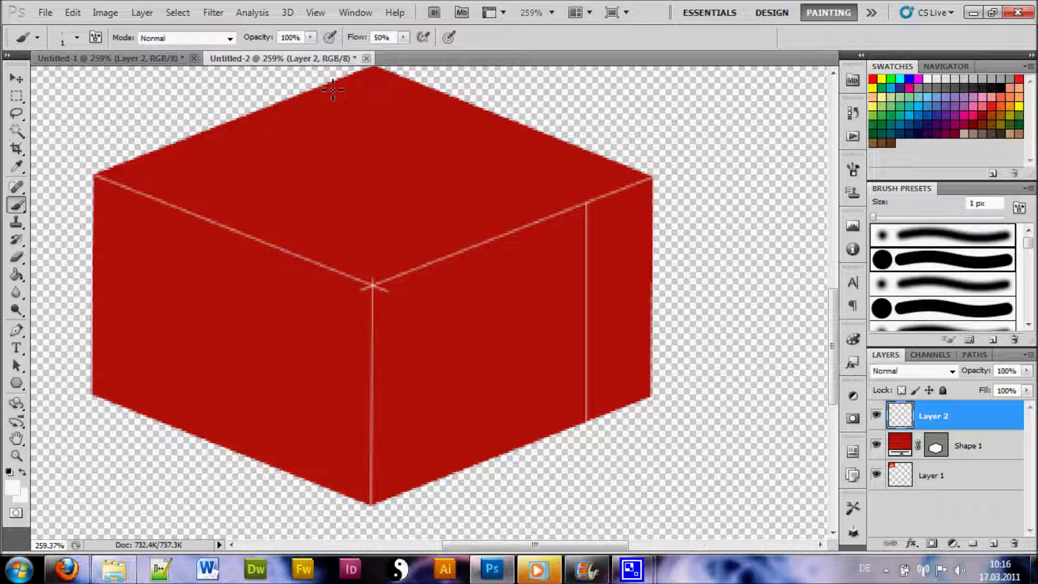
shift+click(332, 90)
Step: Undo and redraw the top-face line twice so it runs parallel to the edge
click(73, 13)
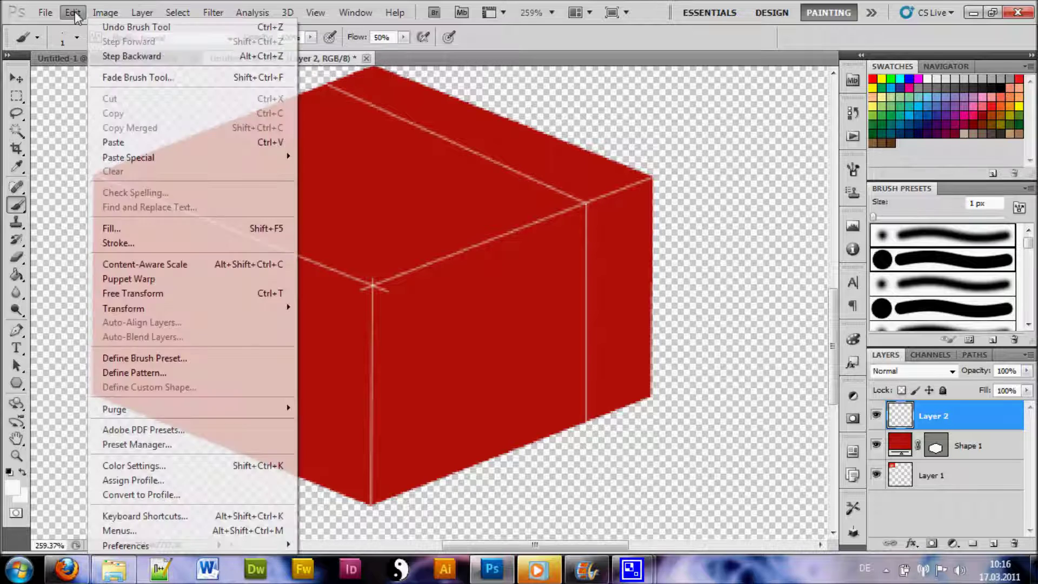
click(138, 60)
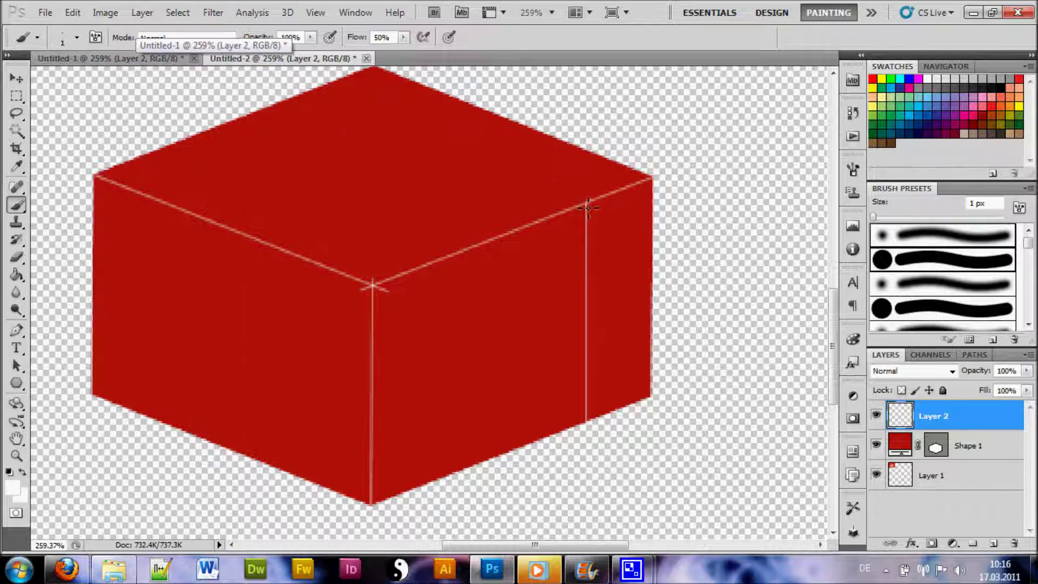
shift+click(316, 97)
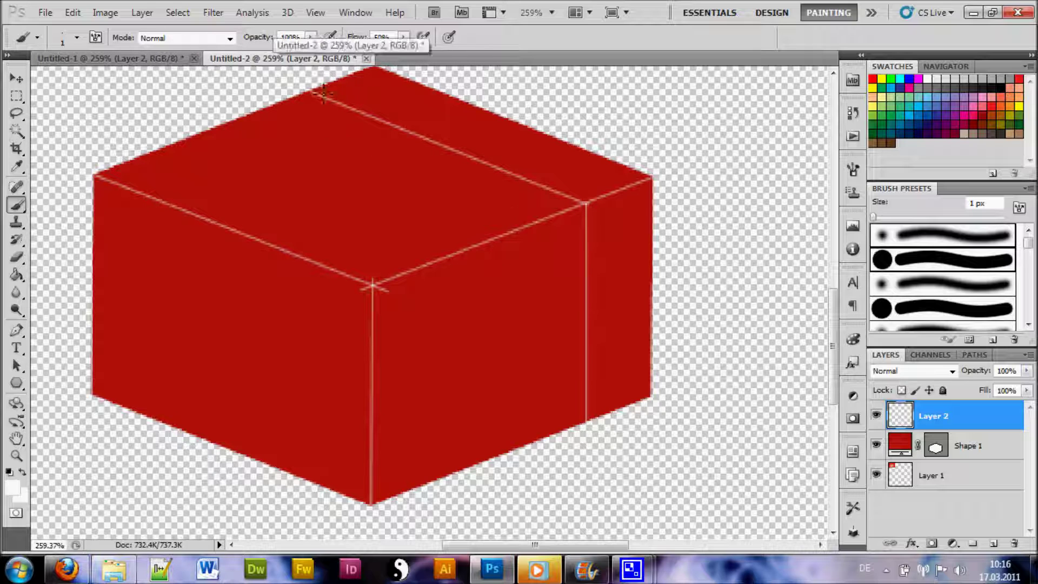
click(106, 12)
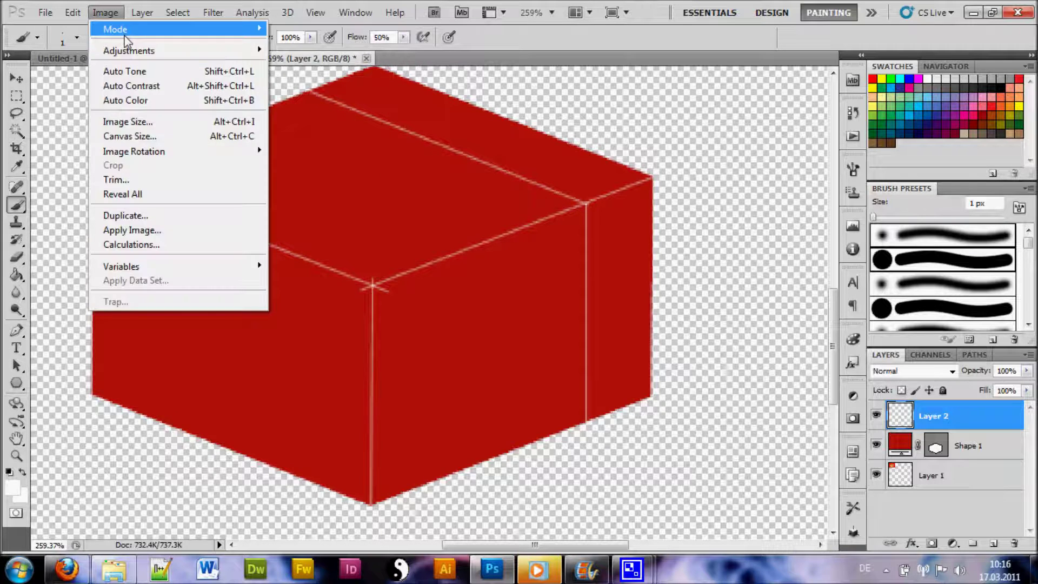
click(114, 47)
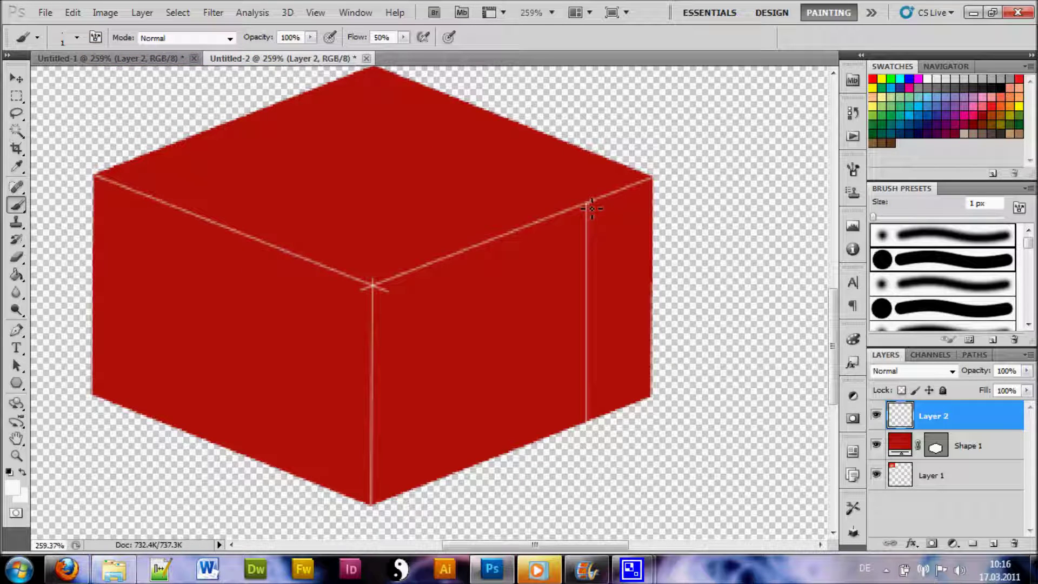
shift+click(307, 96)
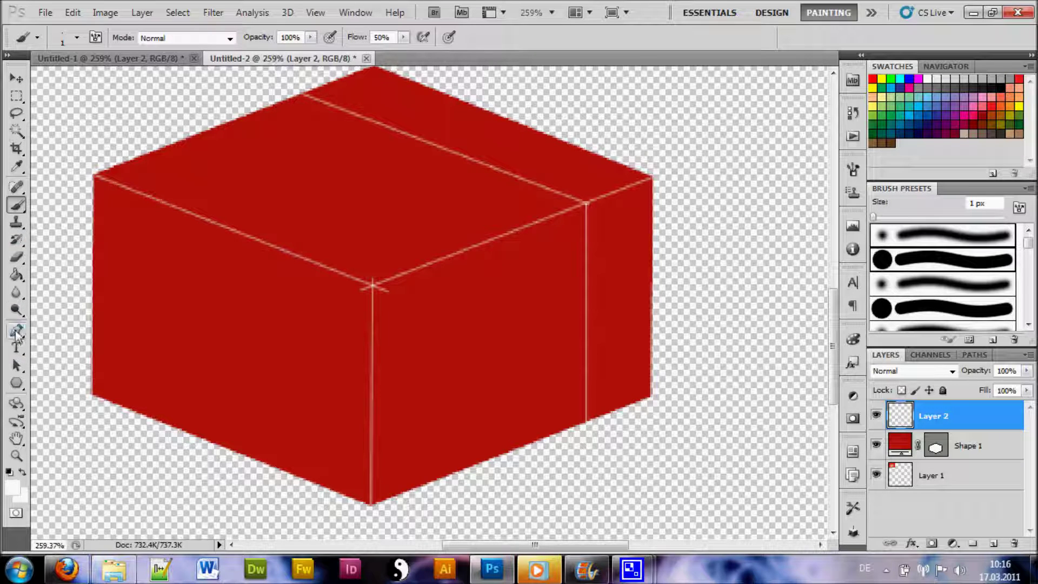
click(17, 330)
Step: Pen-trace the top flap and right strip of Shape 1 and make it a selection
click(977, 447)
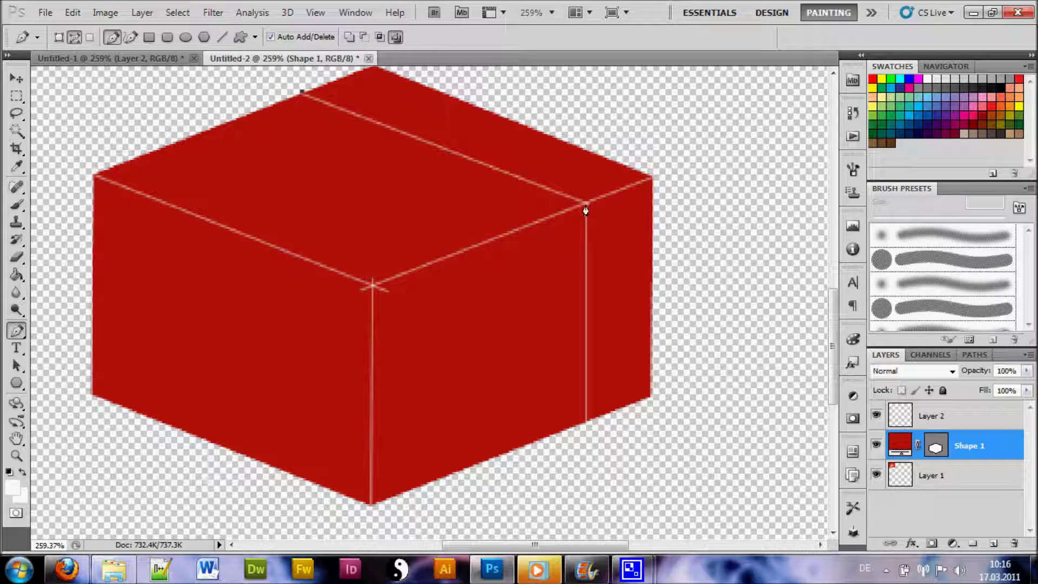
click(586, 422)
click(702, 451)
click(716, 259)
click(637, 109)
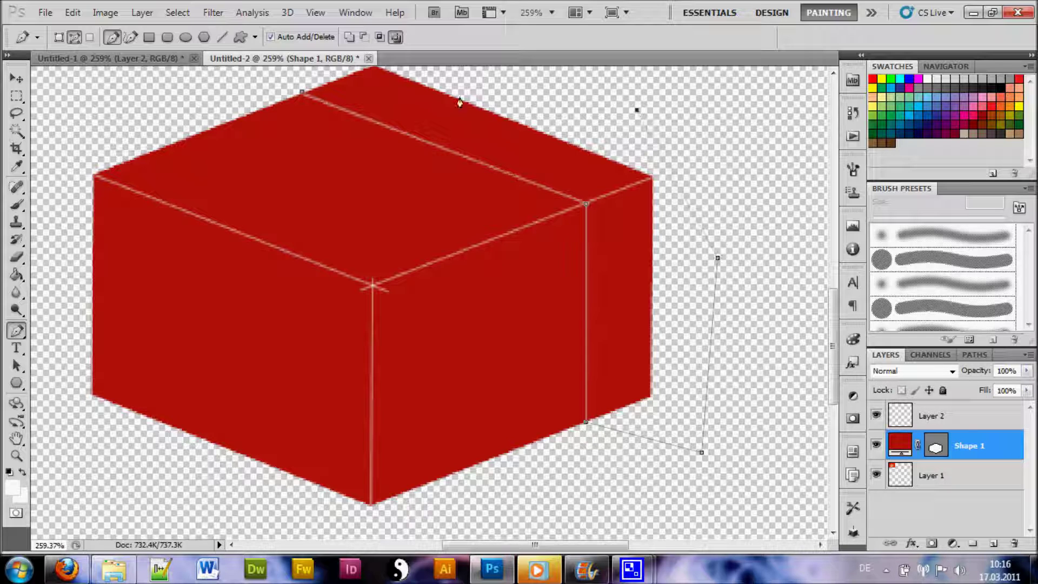
click(425, 72)
scroll(371, 73, up, 1)
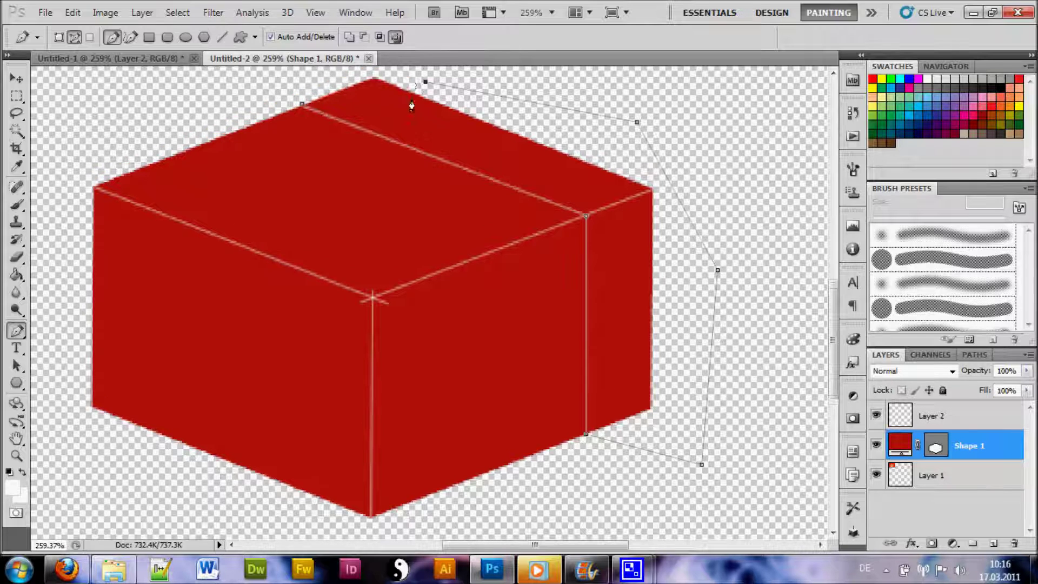
scroll(341, 82, up, 1)
click(322, 102)
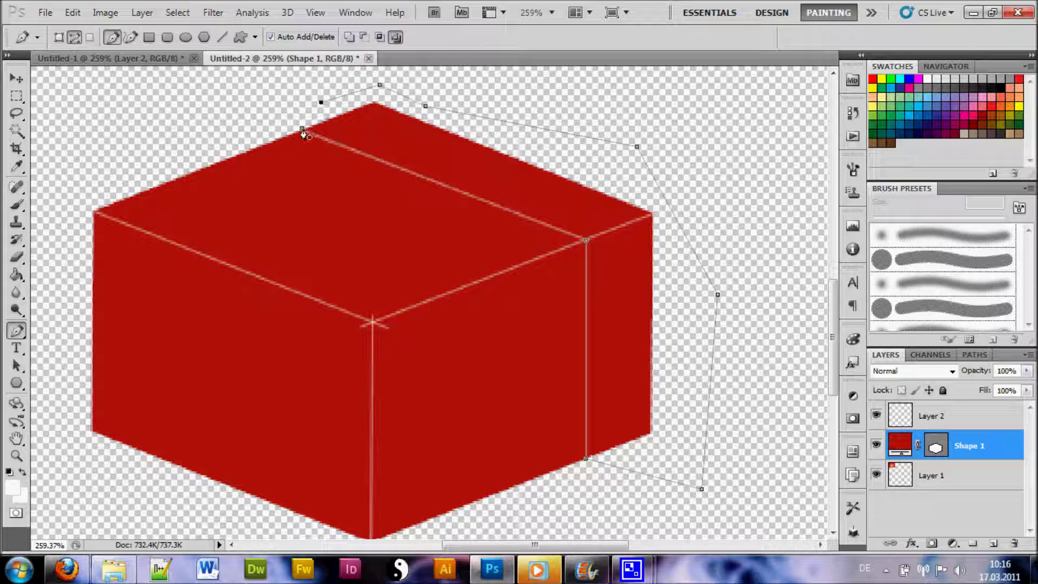
right_click(406, 129)
click(491, 216)
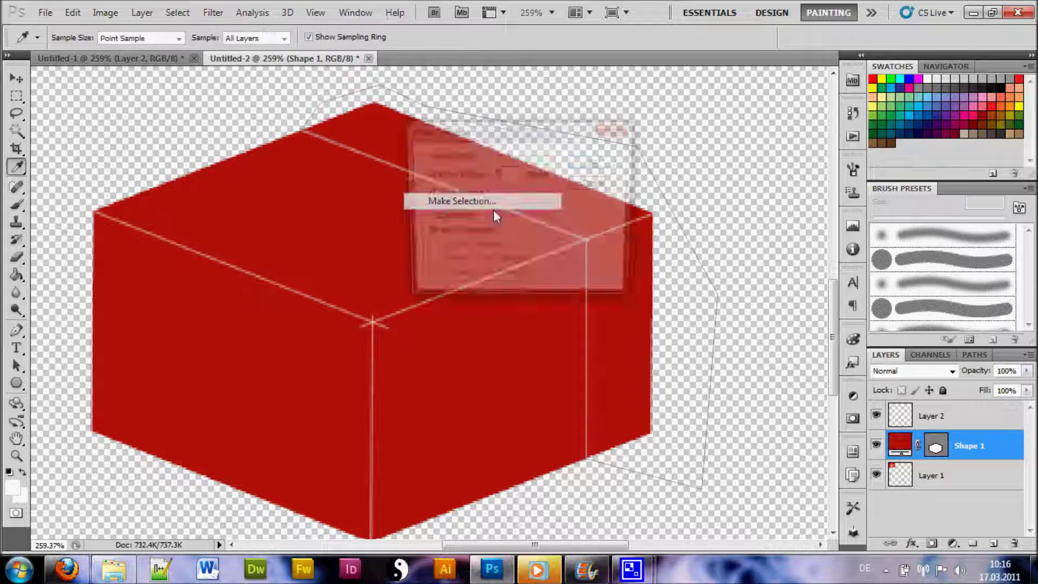
click(596, 163)
Step: Rasterize Shape 1, delete the selected flap and strip, and deselect
key(Delete)
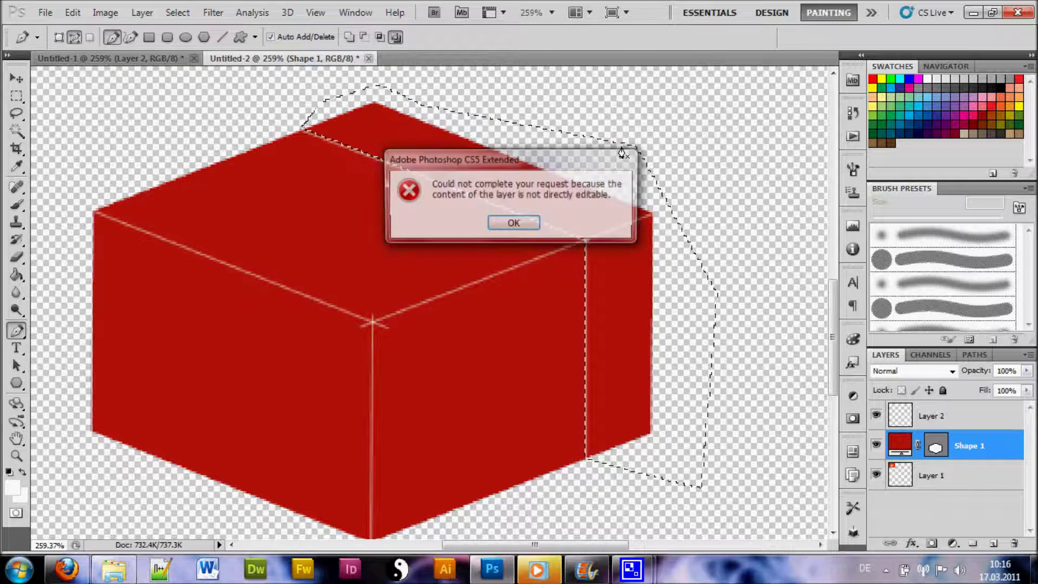
click(514, 224)
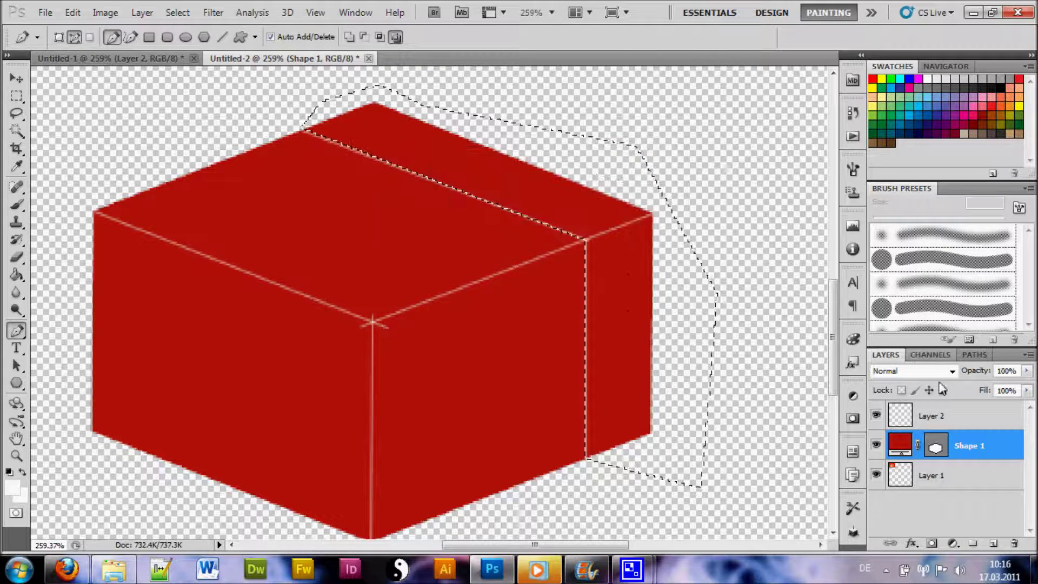
right_click(995, 450)
click(943, 201)
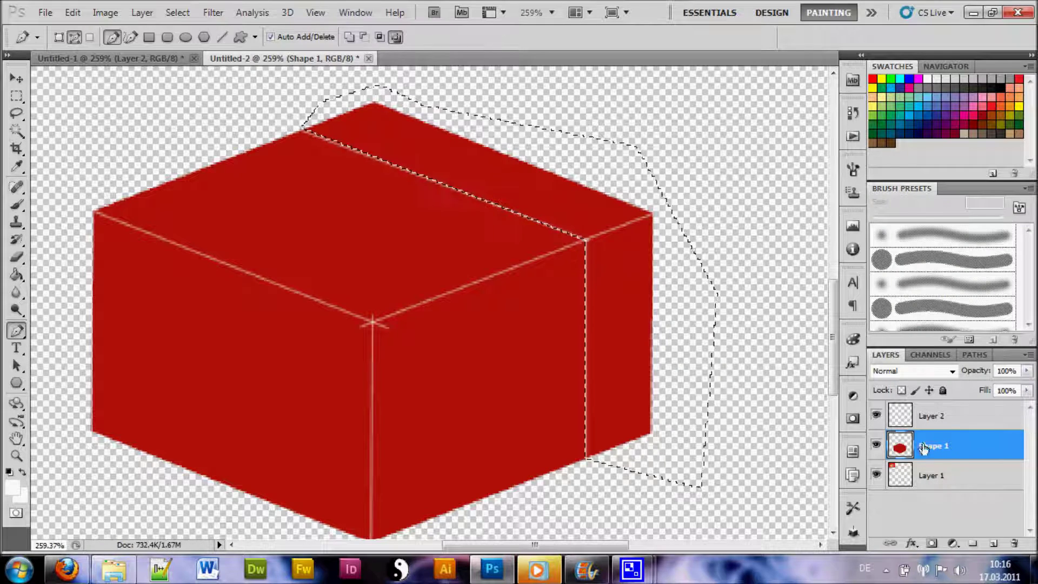
key(Delete)
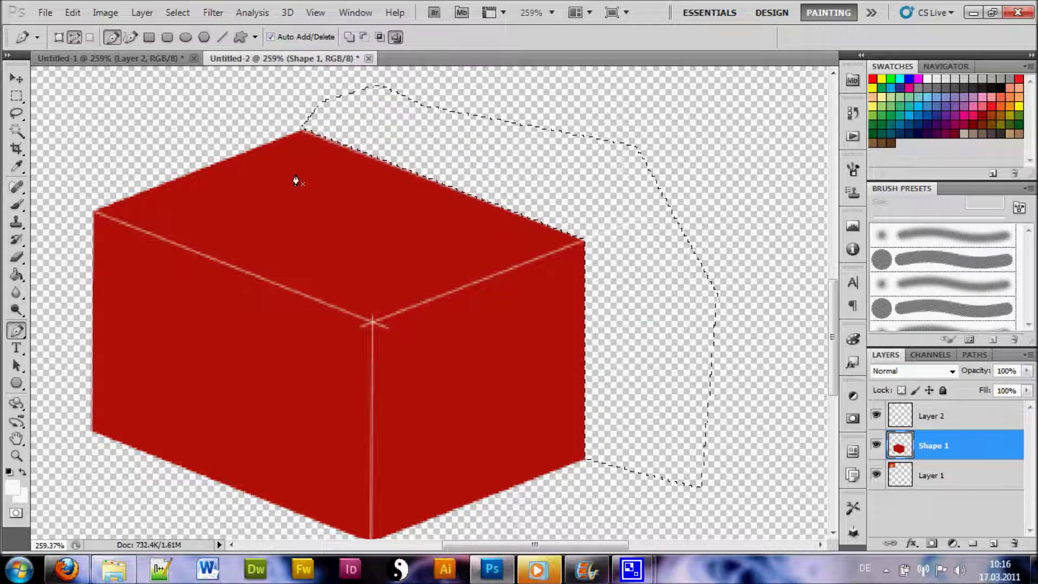
click(16, 96)
key(ctrl+d)
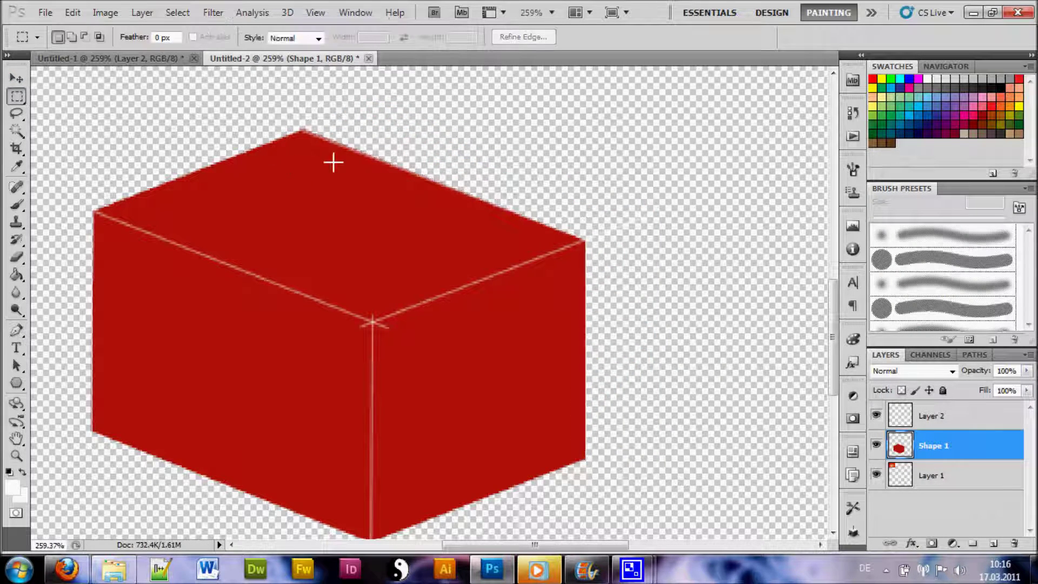
scroll(347, 227, down, 3)
scroll(349, 278, down, 1)
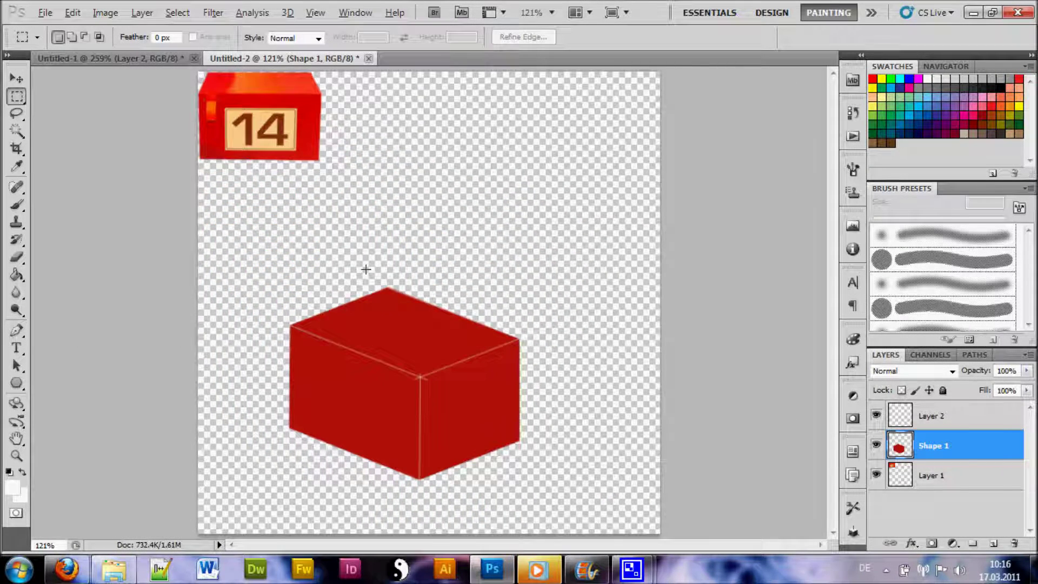
key(alt)
scroll(352, 433, up, 1)
scroll(374, 376, up, 1)
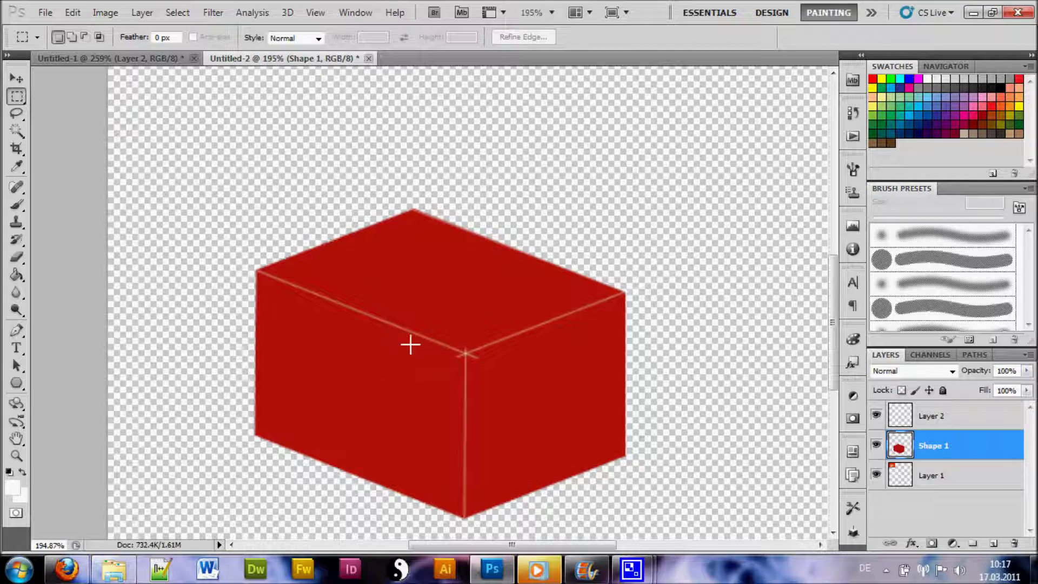
scroll(412, 346, down, 1)
scroll(401, 343, up, 2)
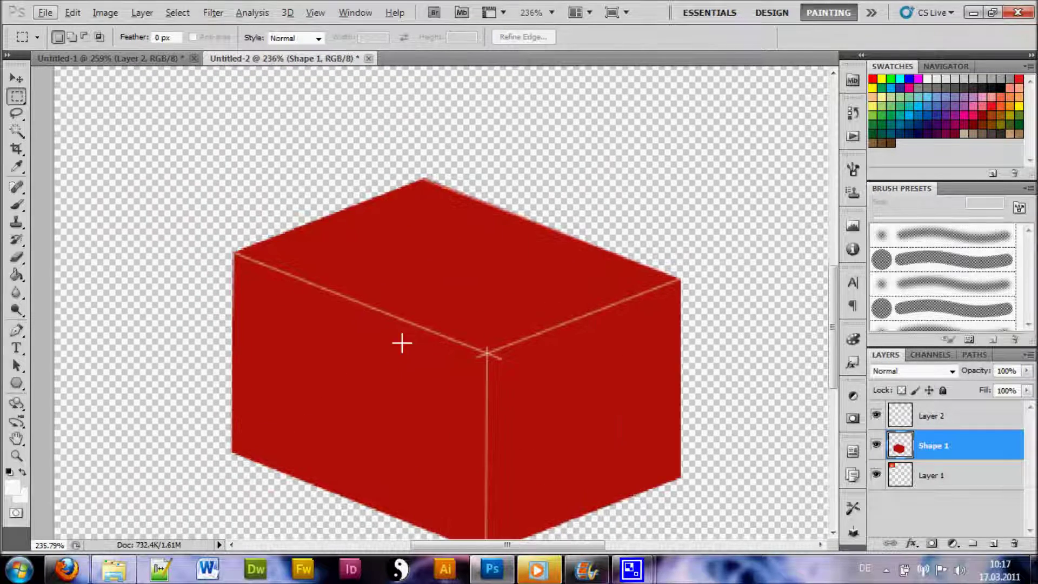
scroll(414, 347, down, 1)
scroll(454, 267, up, 1)
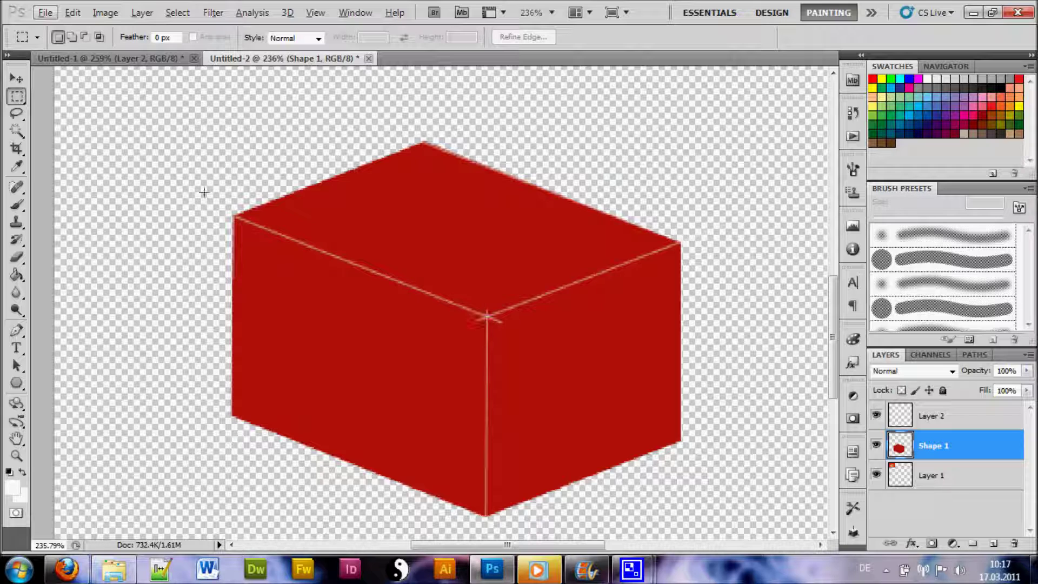
click(17, 331)
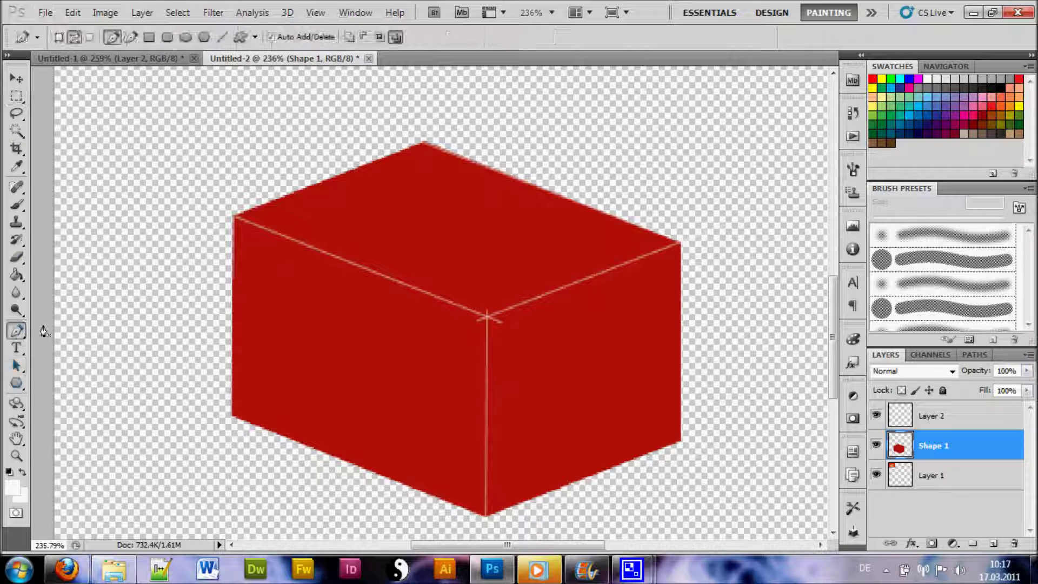
Step: Pen-trace the box's top face and turn the closed path into a selection
click(233, 218)
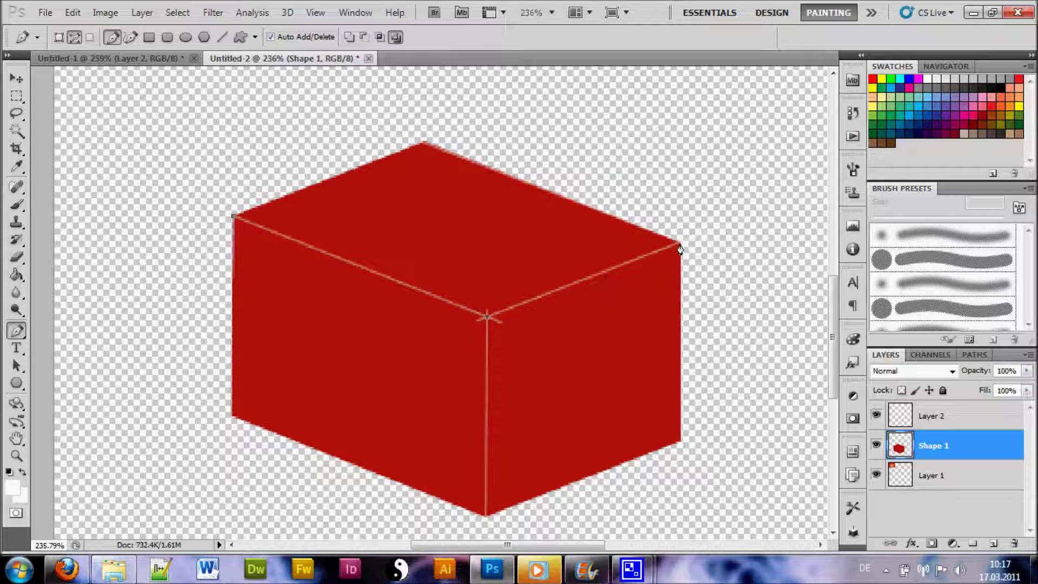
drag(619, 145, 605, 143)
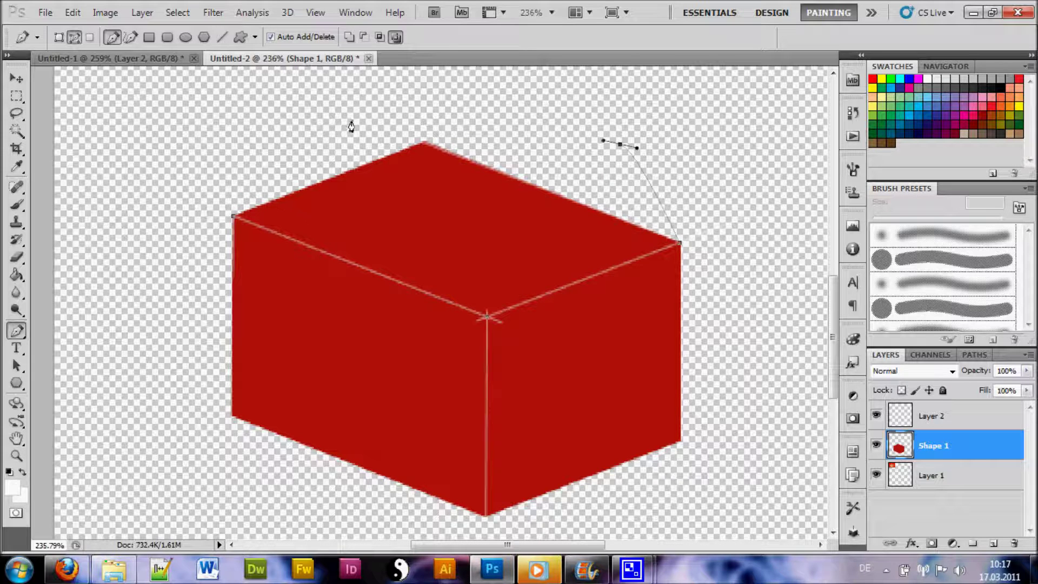
click(351, 120)
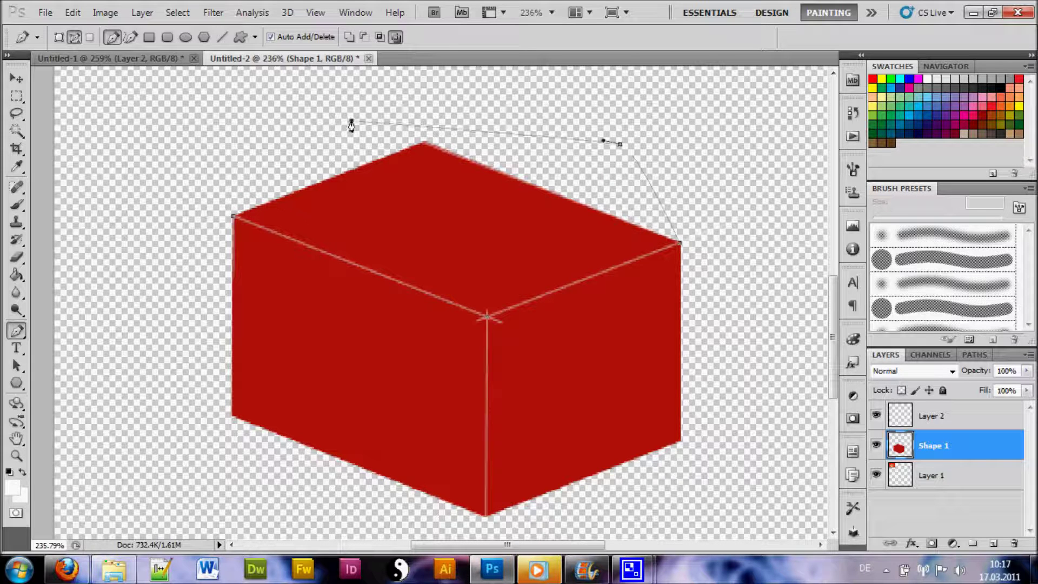
click(234, 221)
right_click(416, 169)
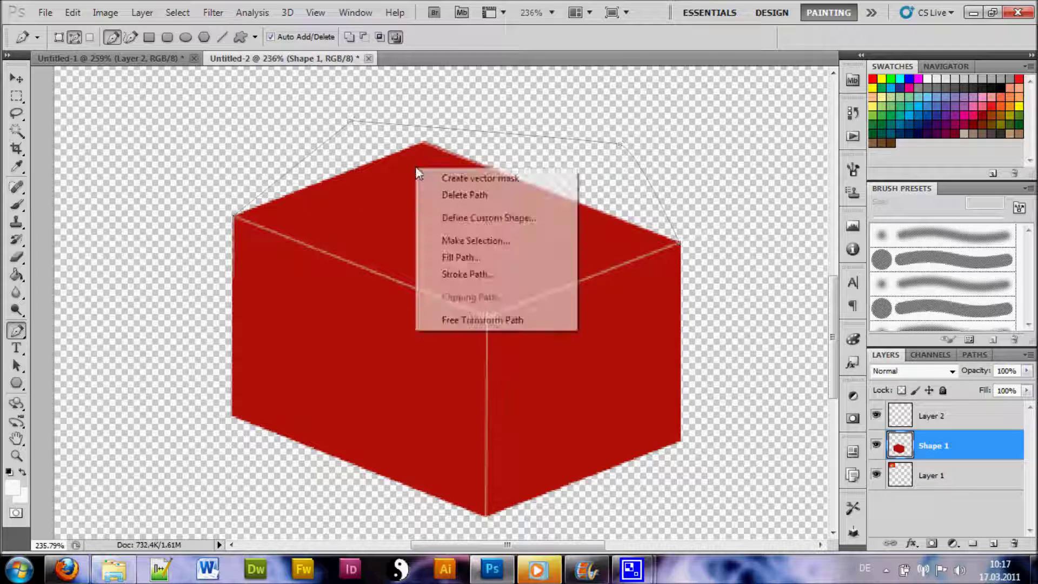
click(479, 240)
click(597, 163)
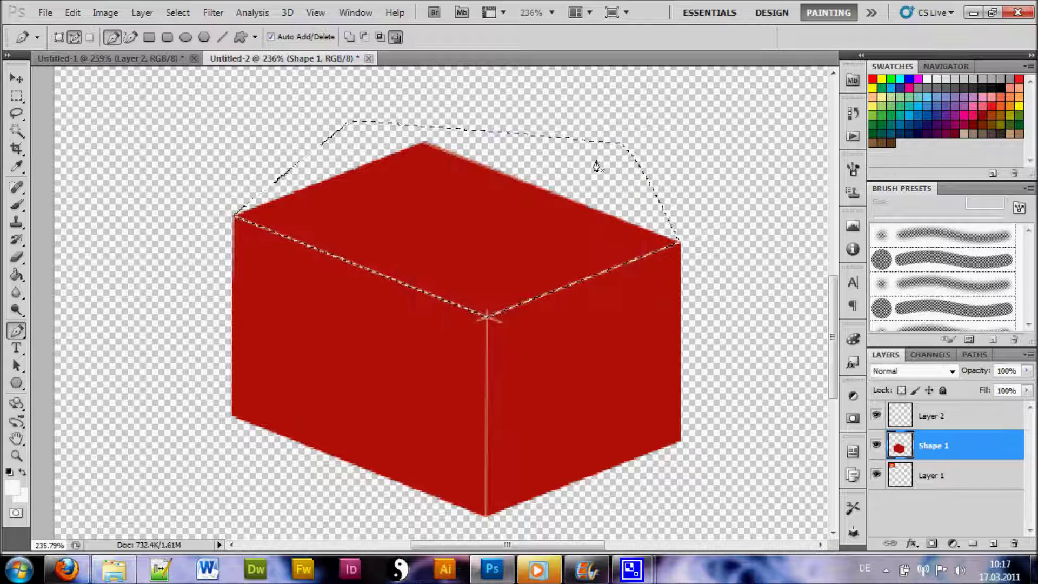
Step: Copy the top face to Layer 3 and check it by toggling Shape 1's visibility
key(ctrl+j)
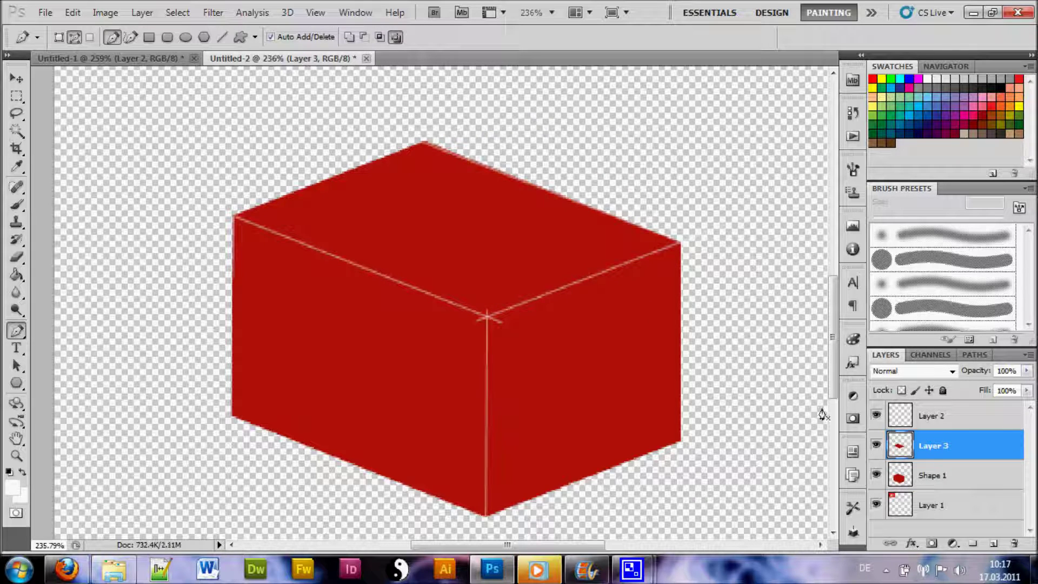
click(878, 477)
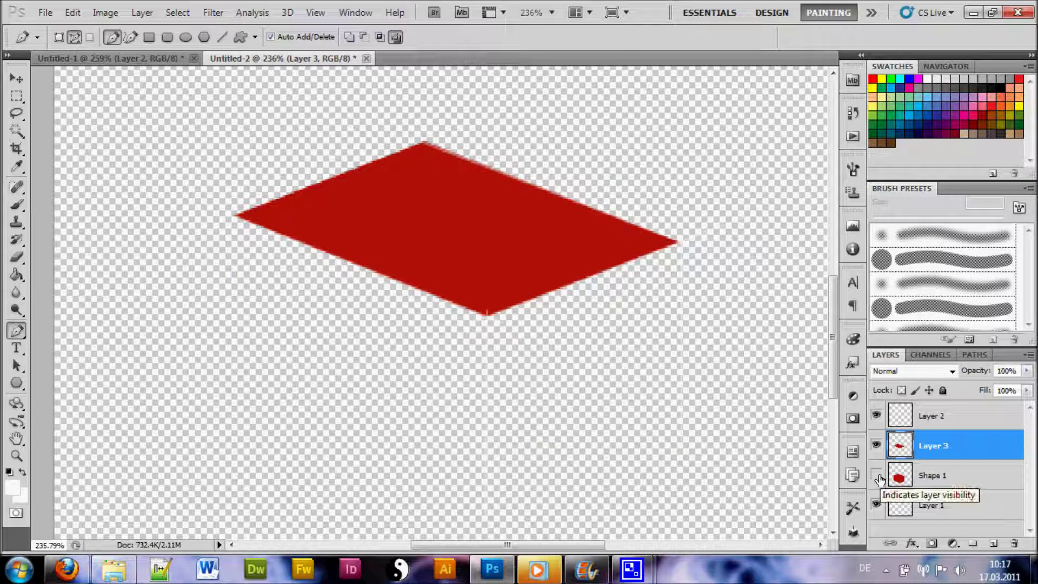
click(877, 477)
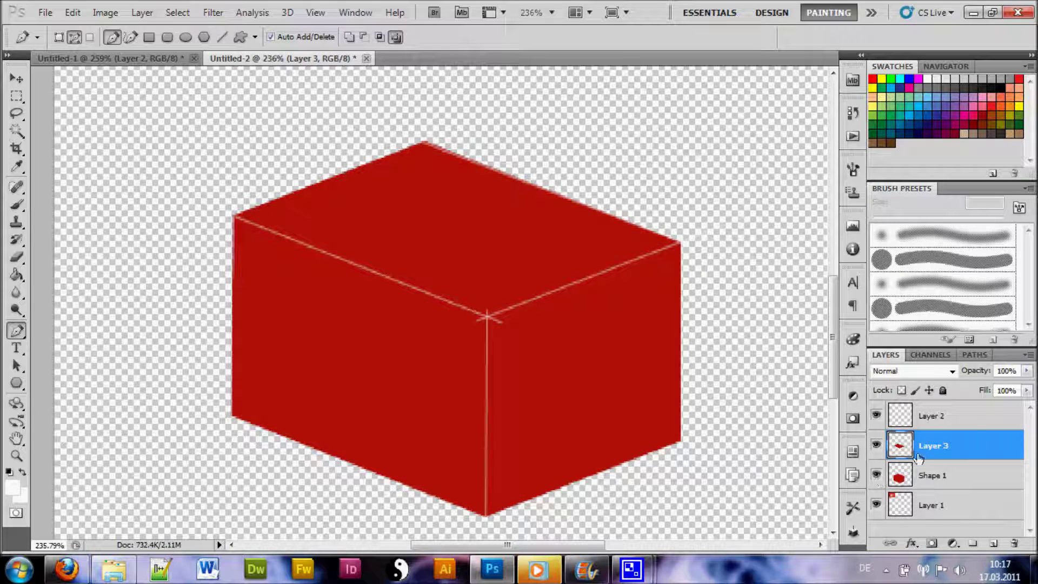
scroll(922, 454, down, 1)
scroll(929, 474, down, 1)
click(934, 488)
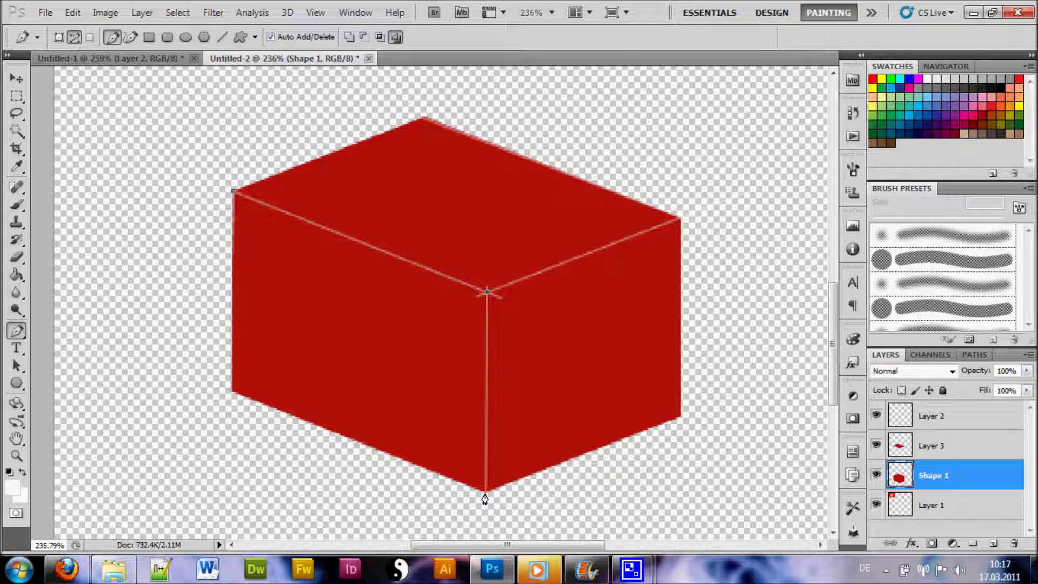
Step: Pen-trace the box's left face, select it and copy it to Layer 4
click(217, 403)
click(205, 232)
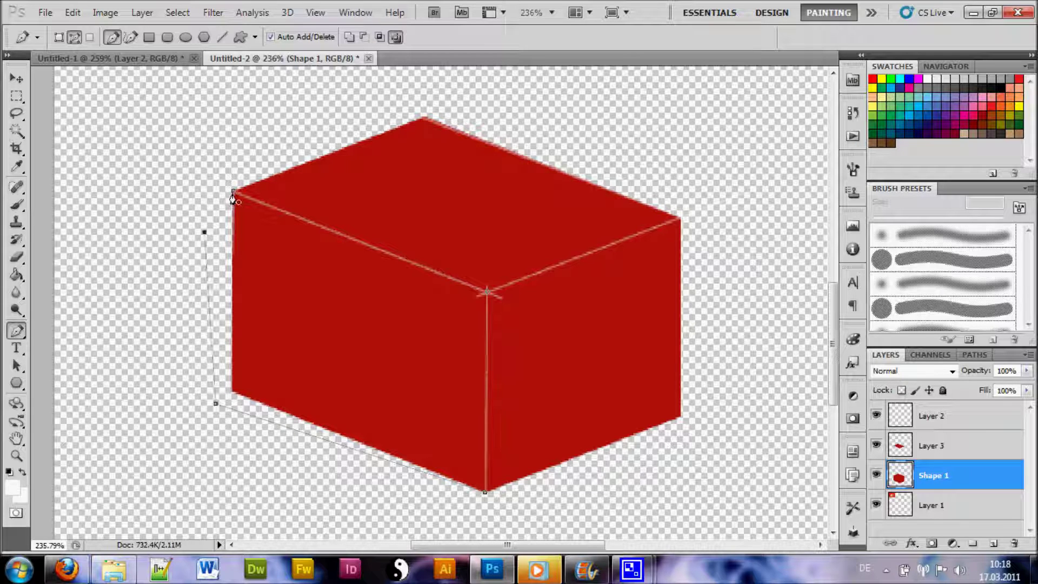
click(233, 195)
right_click(240, 234)
click(295, 316)
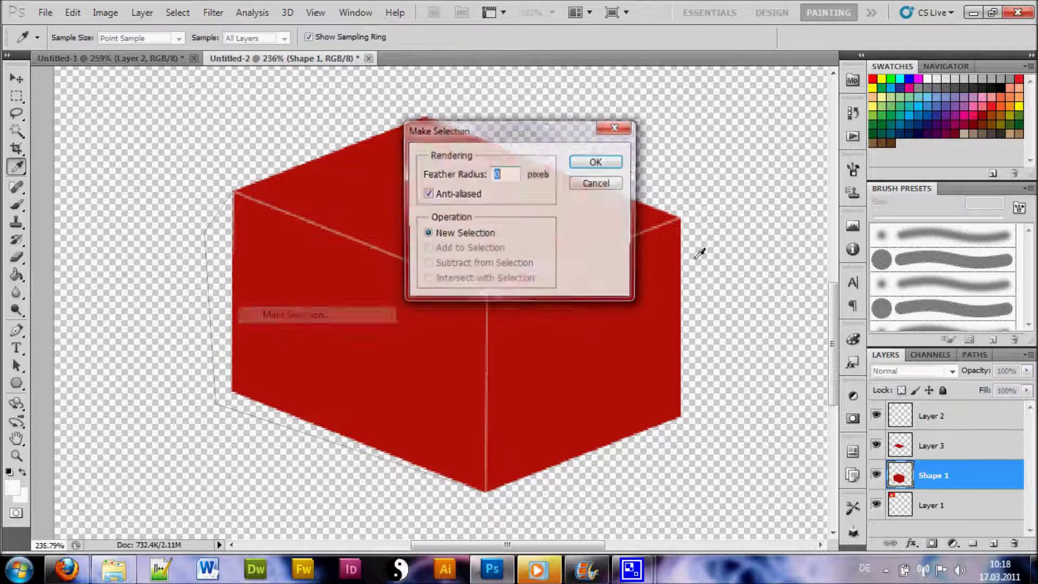
click(593, 163)
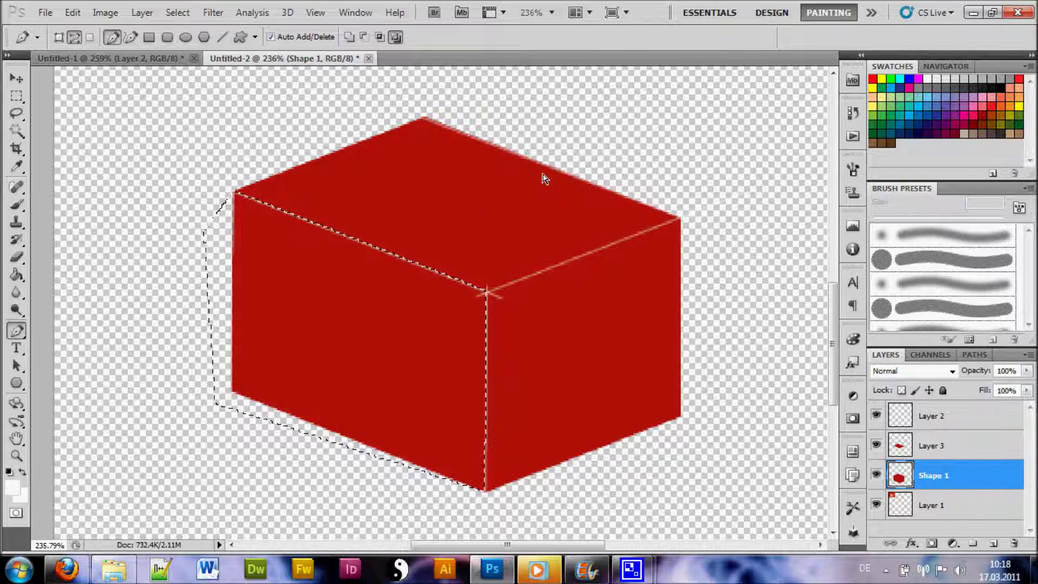
key(ctrl+j)
scroll(1026, 458, down, 1)
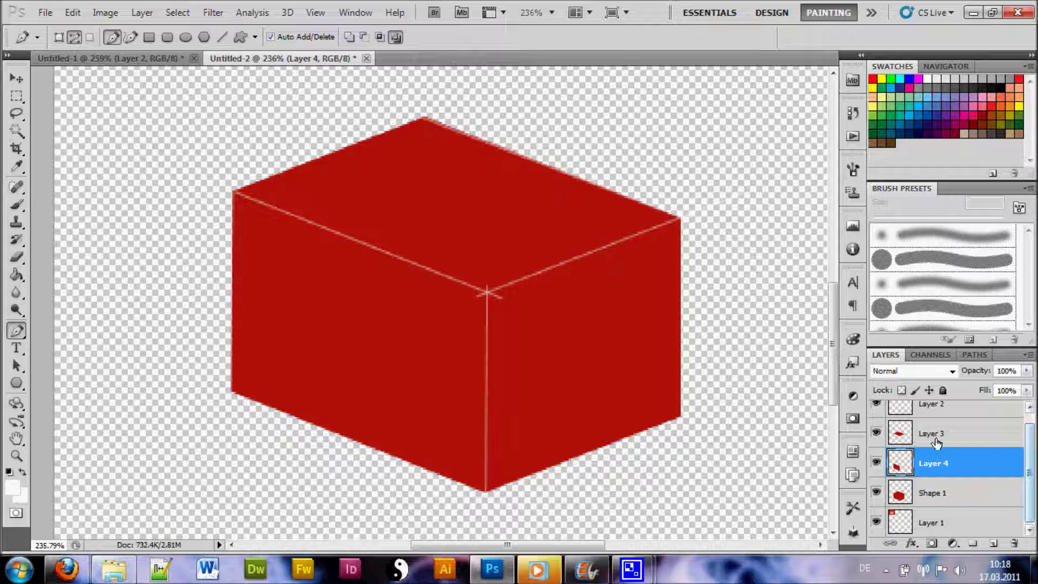
scroll(1029, 464, up, 1)
click(953, 422)
Step: Delete Layer 2, the edge-lines layer
right_click(953, 421)
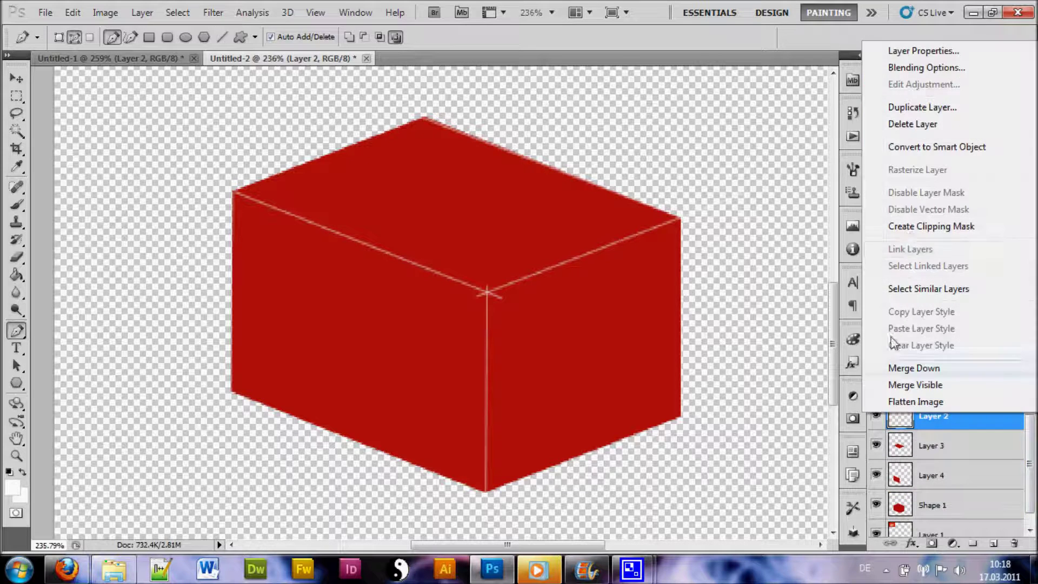
click(912, 123)
click(462, 225)
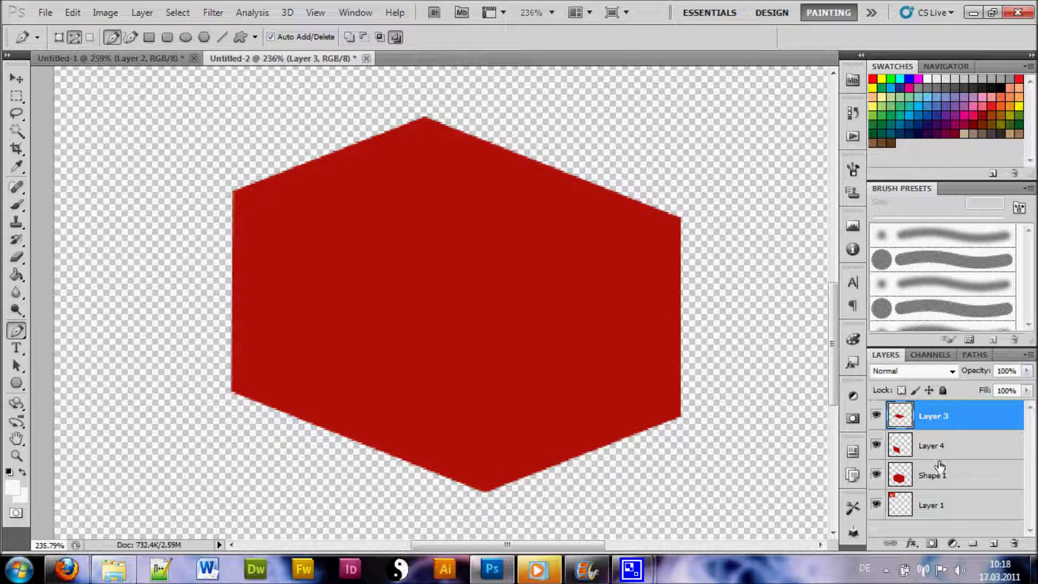
Step: Add a Gradient Overlay to Shape 1 through its Blending Options
click(972, 485)
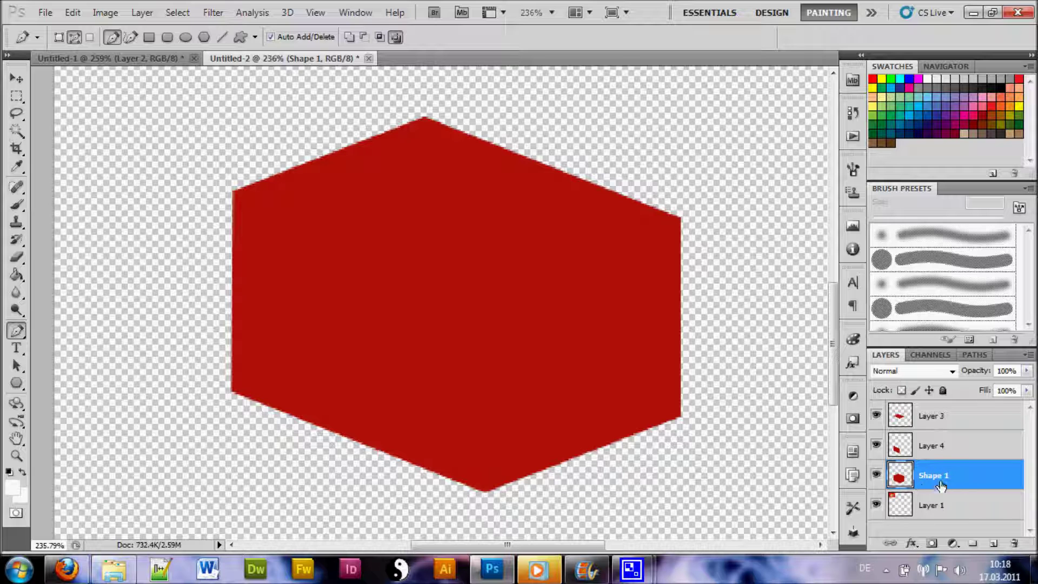
right_click(946, 487)
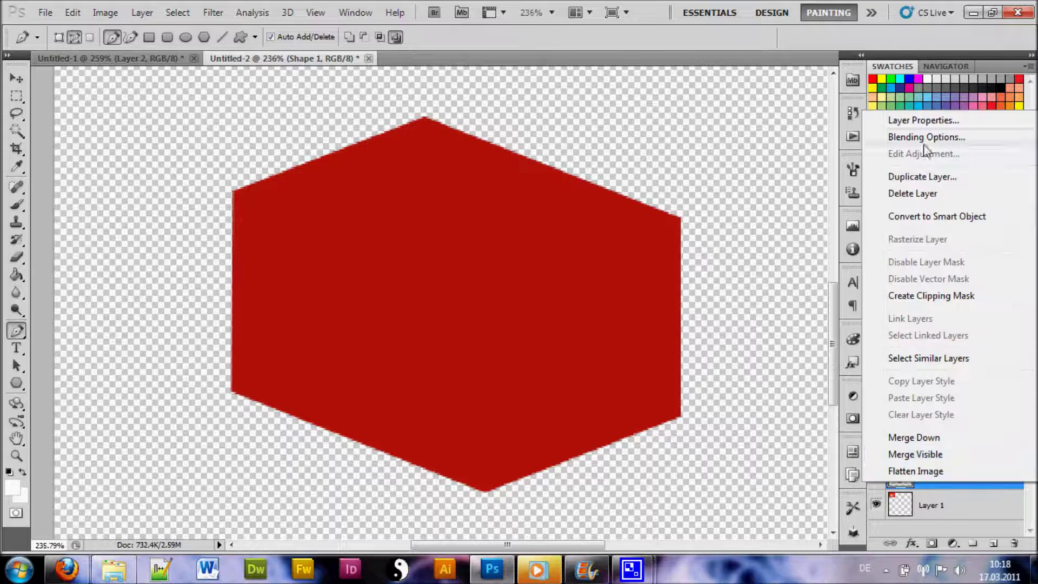
click(888, 132)
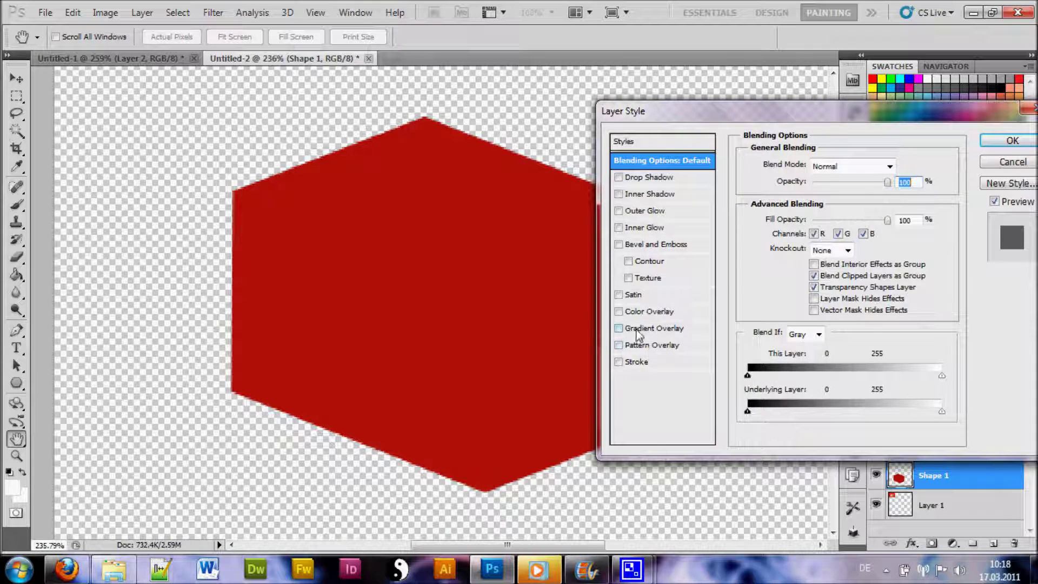
click(638, 328)
drag(814, 111, 892, 95)
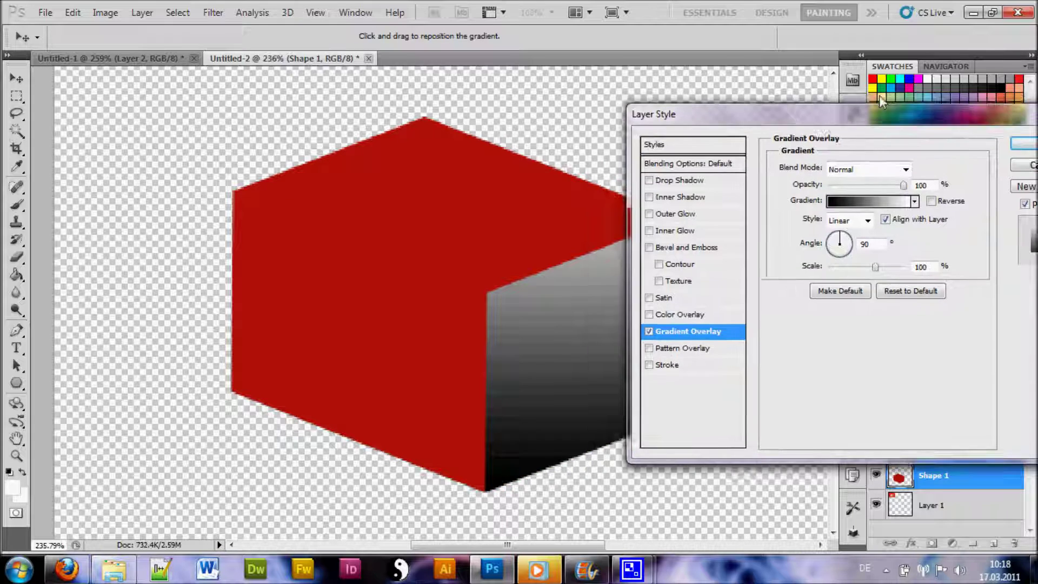
Step: Set the gradient's start stop to the box's red and its end stop to a lighter red
click(917, 183)
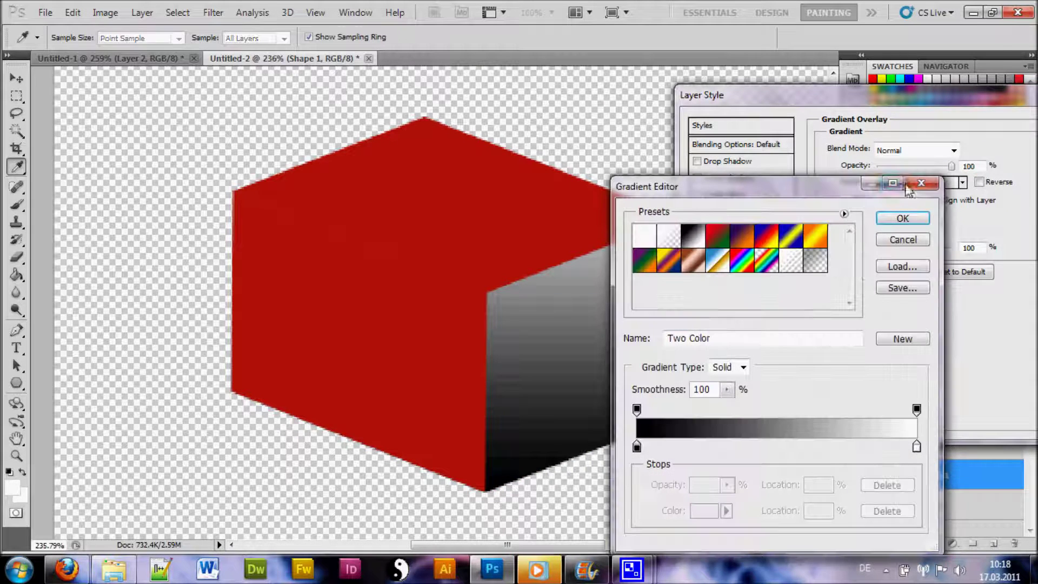
click(637, 446)
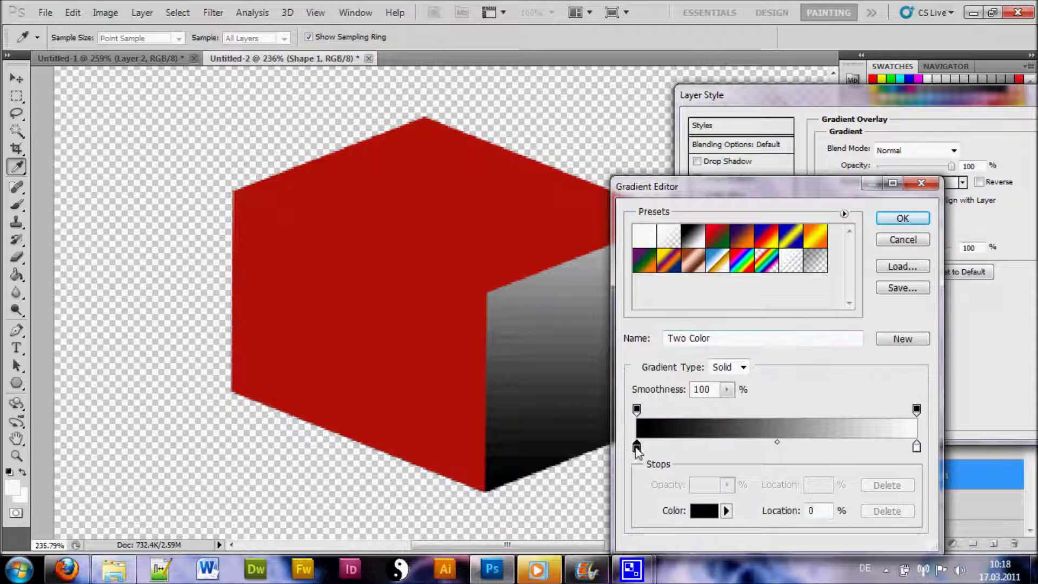
click(438, 154)
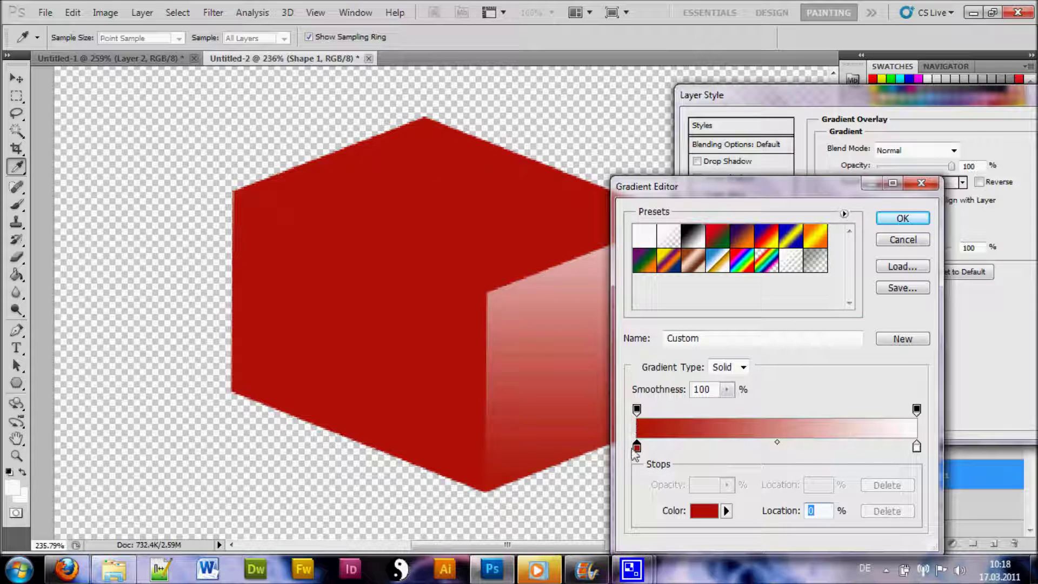
click(917, 448)
double_click(917, 448)
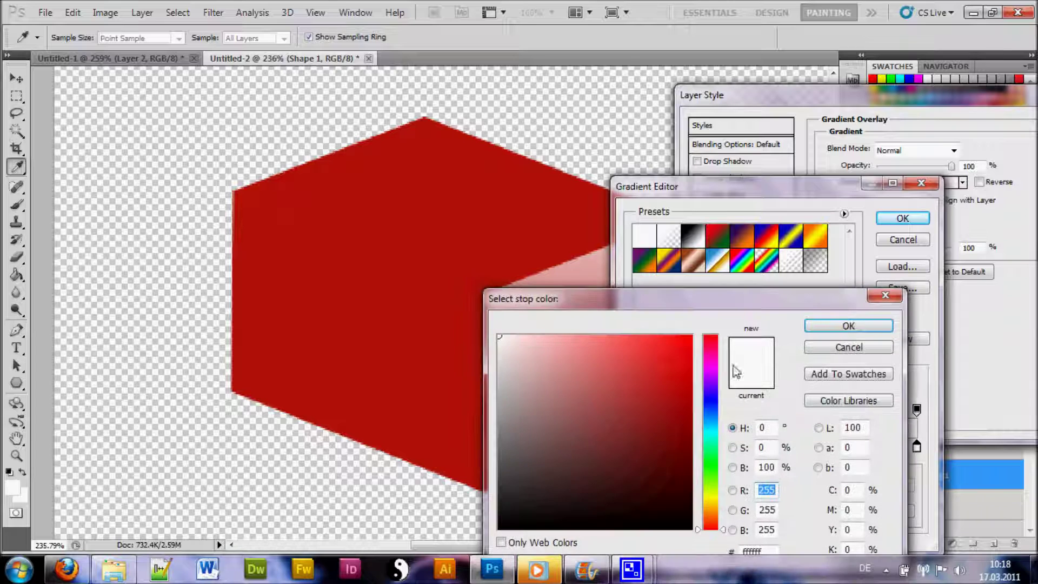
click(443, 198)
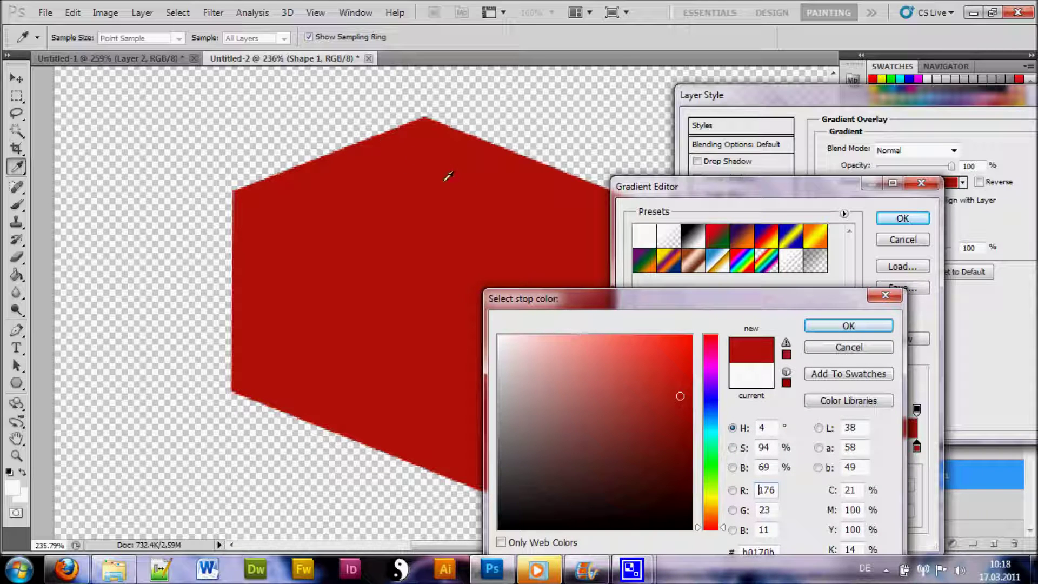
drag(667, 381, 641, 356)
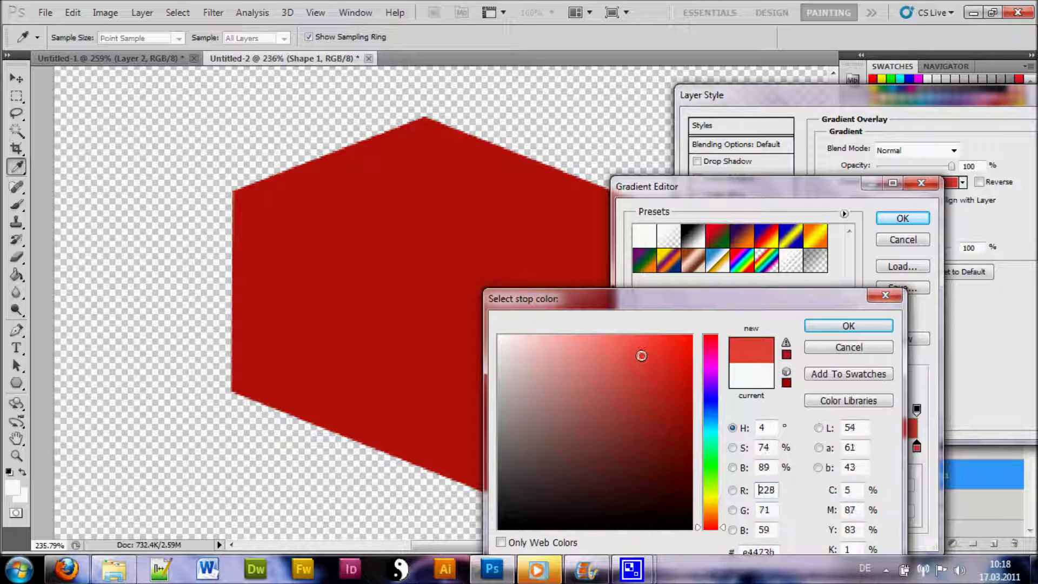
drag(640, 355, 632, 355)
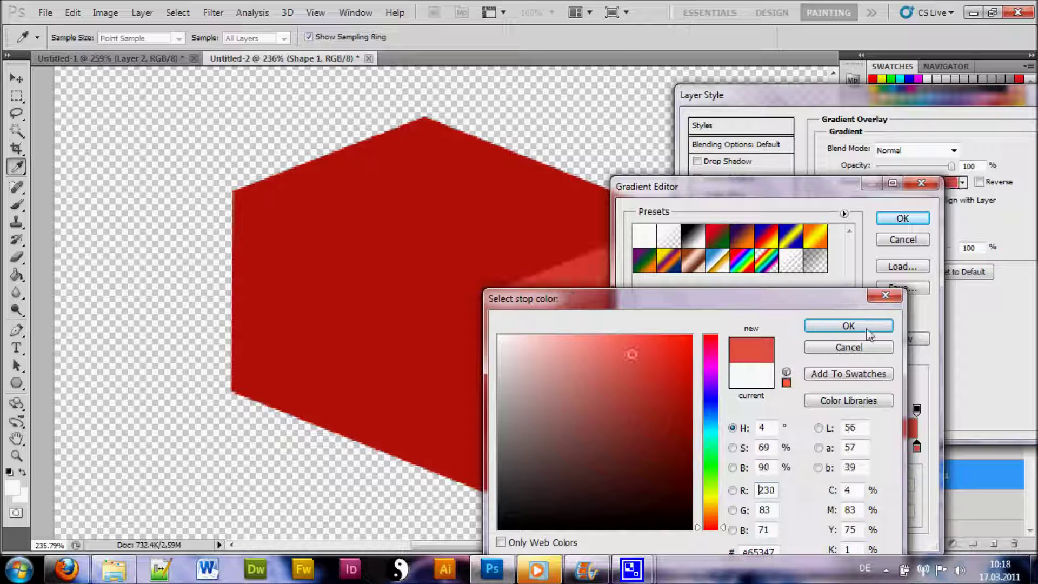
click(849, 327)
Step: Set the overlay to 145° angle, 95% scale and lower opacity, then apply it
click(902, 218)
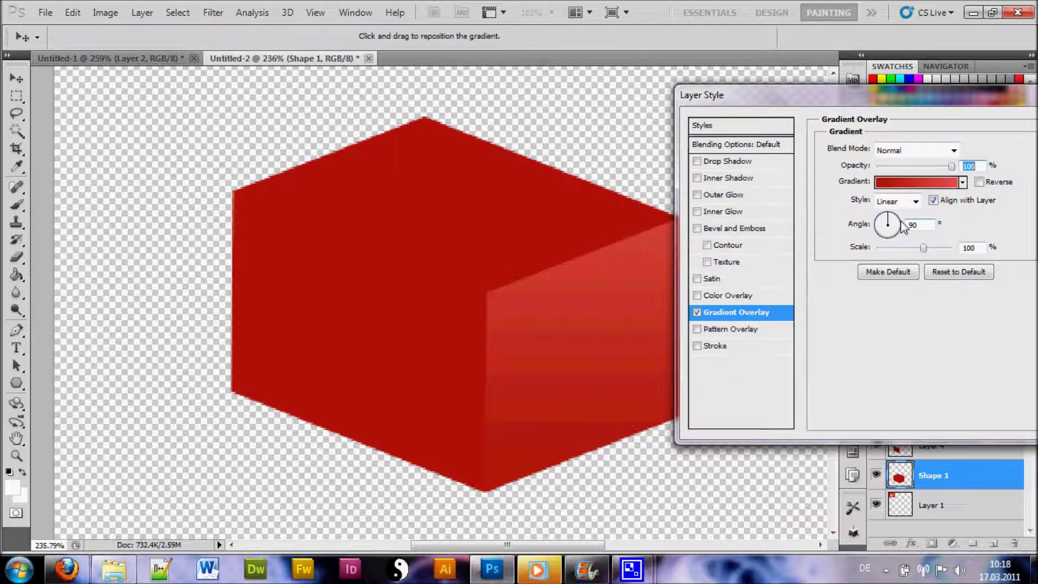
drag(750, 98, 791, 92)
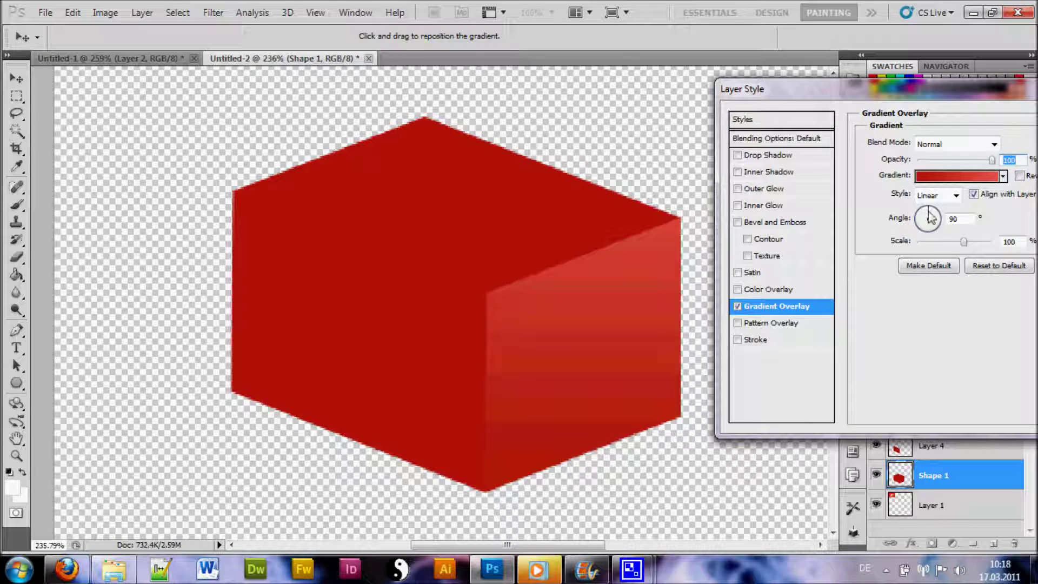
drag(928, 218, 923, 221)
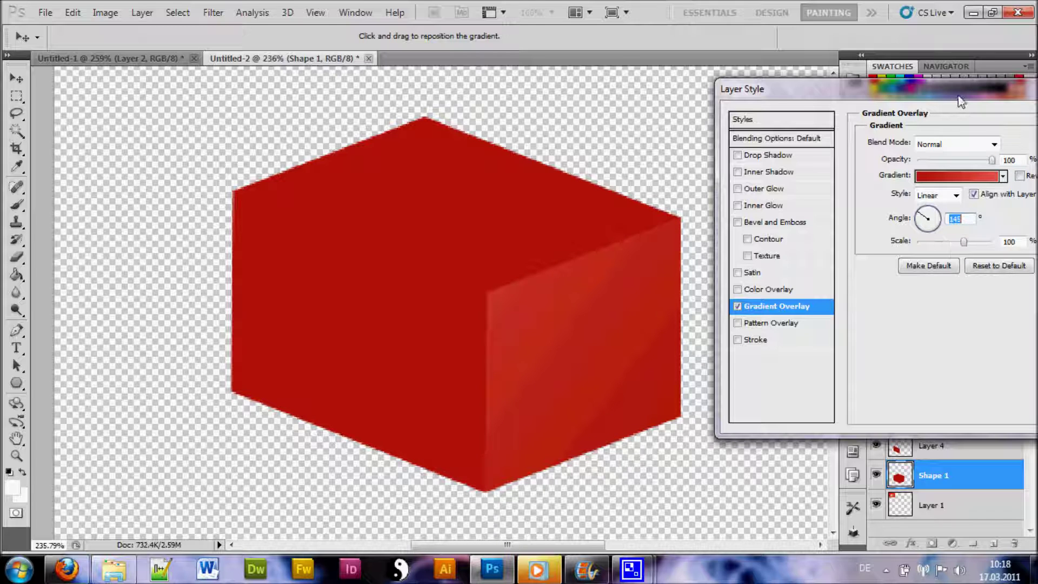
drag(959, 97, 938, 99)
mouse_move(943, 243)
mouse_down()
mouse_move(915, 251)
mouse_move(943, 253)
mouse_up()
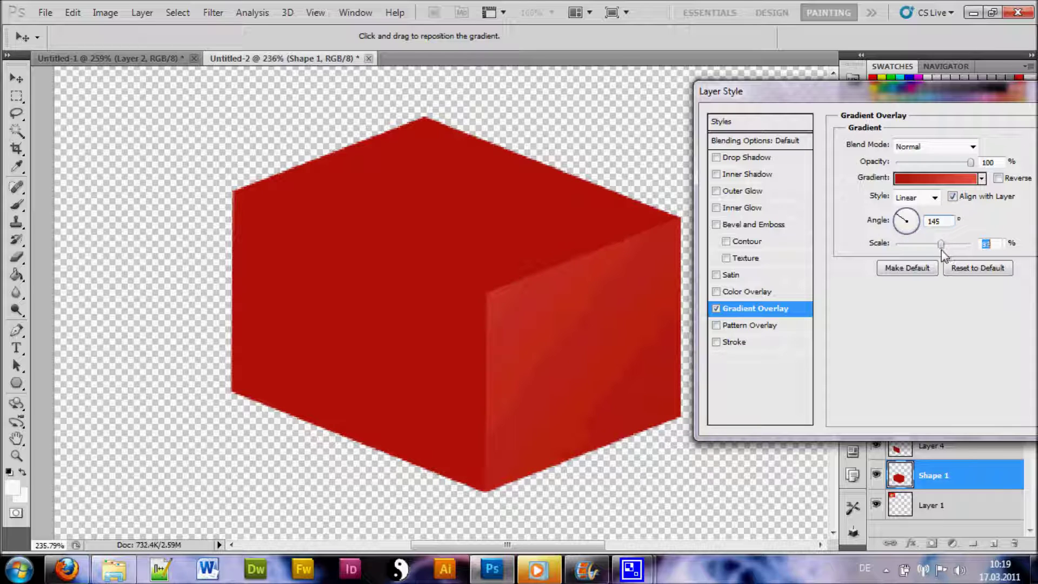
mouse_move(971, 163)
mouse_down()
mouse_move(938, 171)
mouse_move(931, 181)
mouse_move(942, 181)
mouse_move(930, 186)
mouse_up()
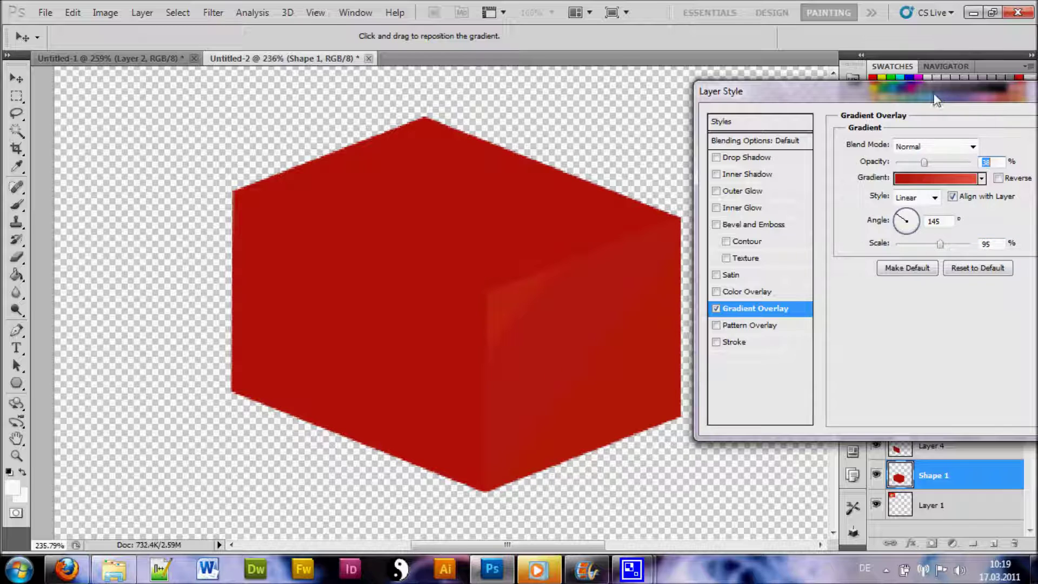
drag(940, 96, 833, 101)
mouse_move(767, 91)
mouse_down()
mouse_move(845, 117)
mouse_move(601, 121)
mouse_up()
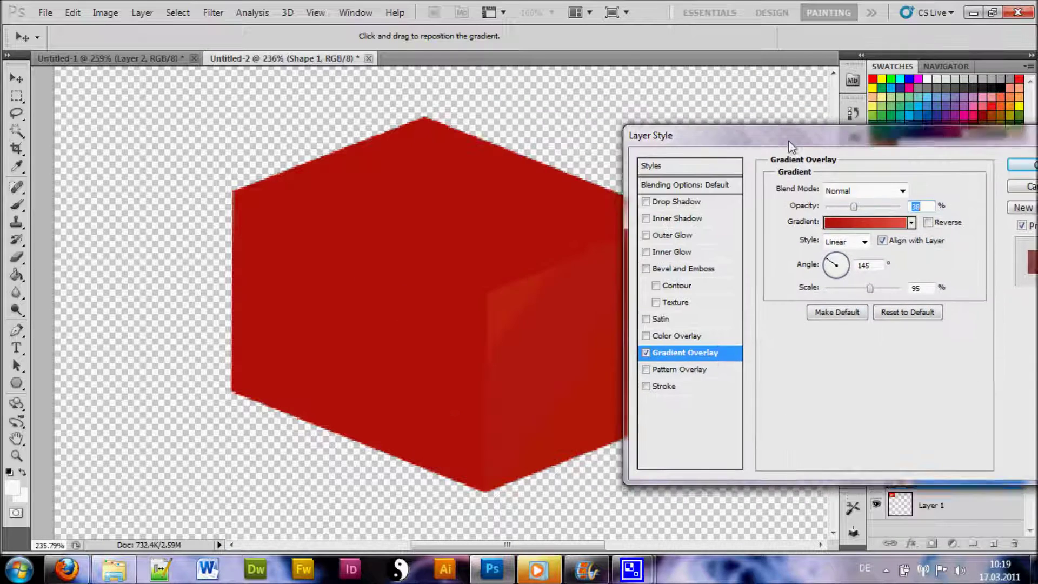
drag(789, 144, 816, 152)
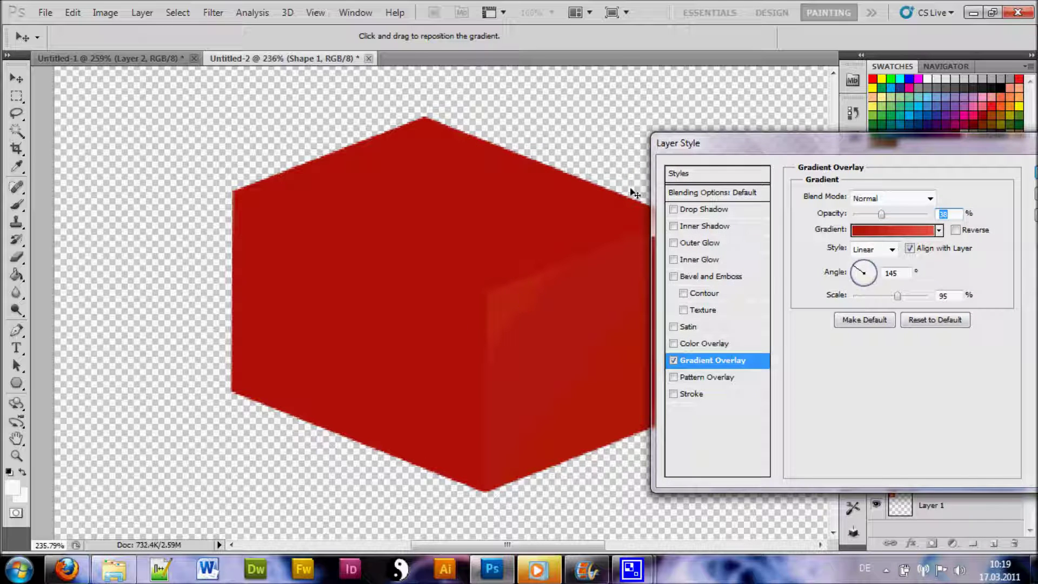
drag(744, 147, 735, 144)
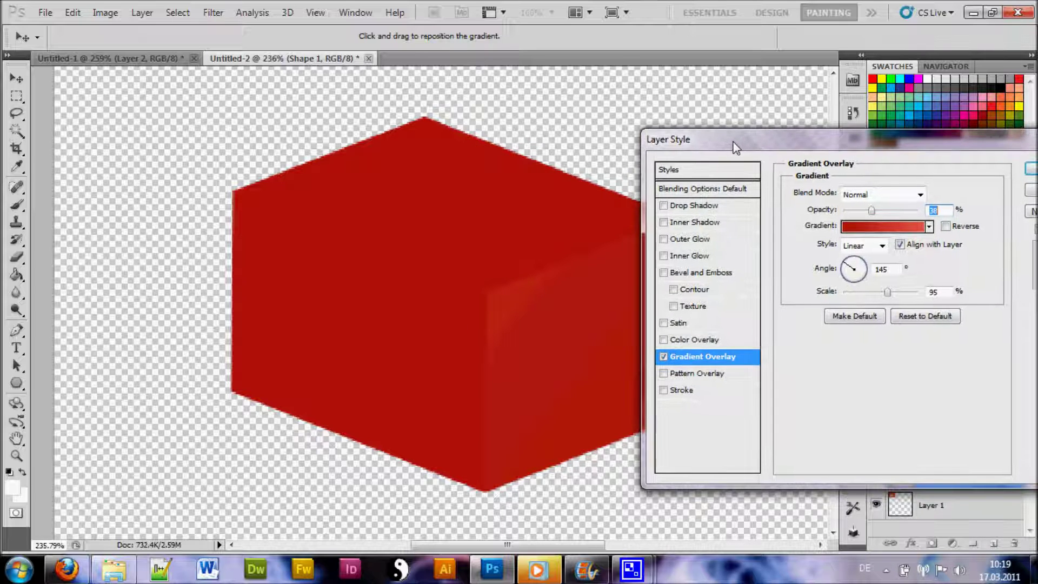
drag(734, 147, 523, 128)
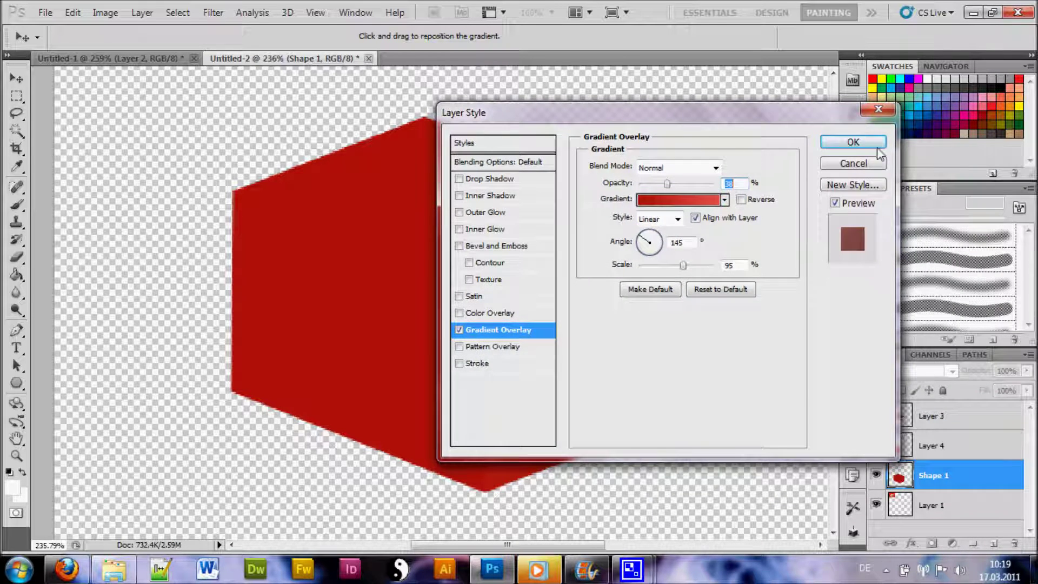
click(854, 150)
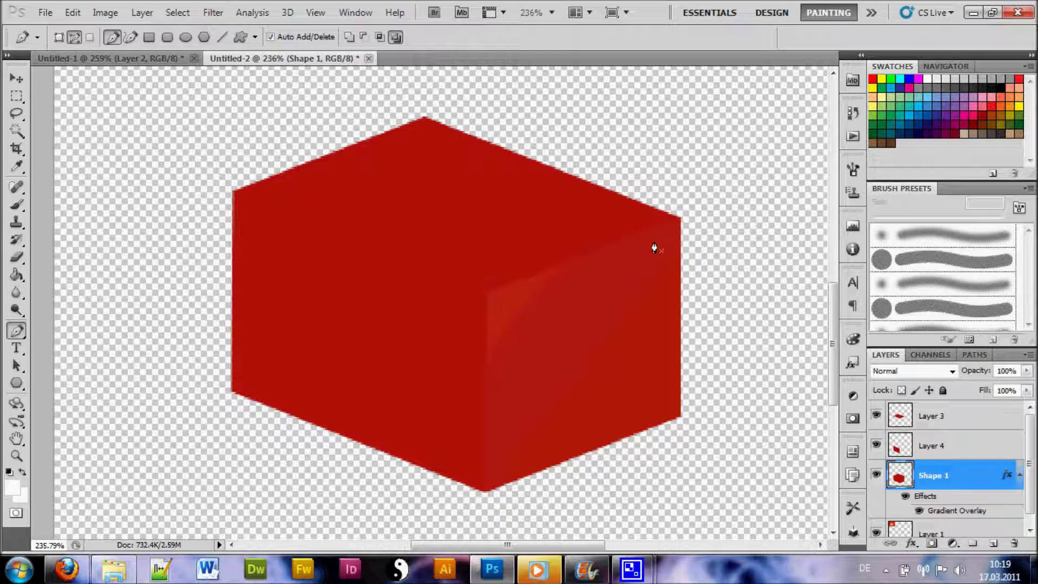
Step: Add a Gradient Overlay layer style to Layer 4, the cube's front face
click(960, 452)
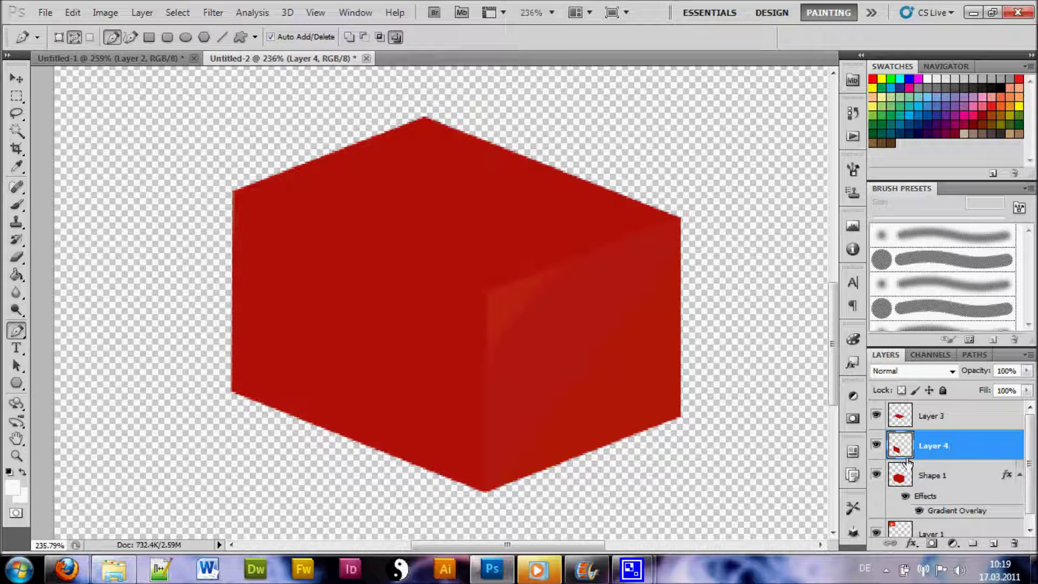
right_click(974, 466)
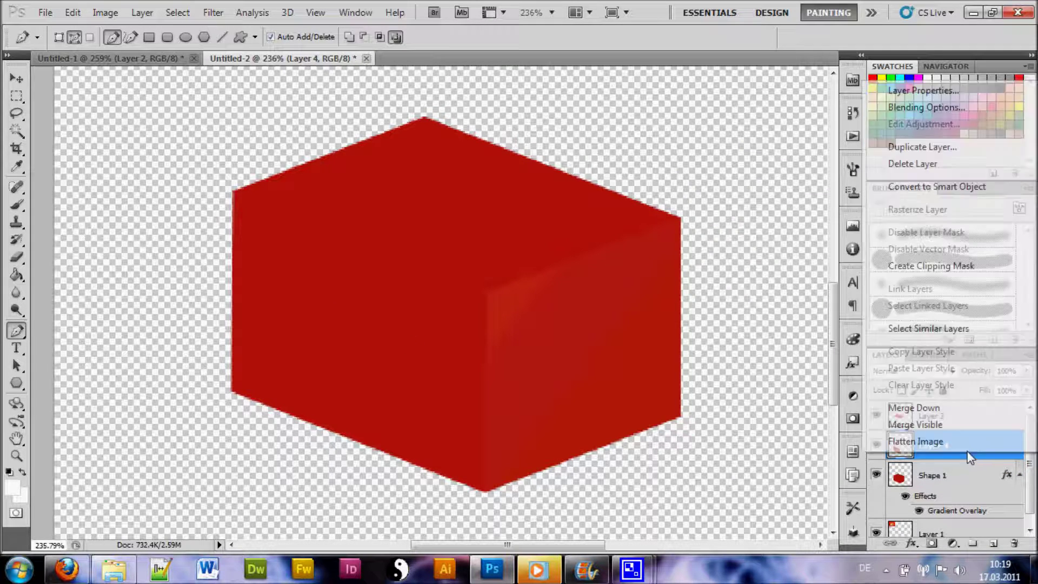
click(928, 110)
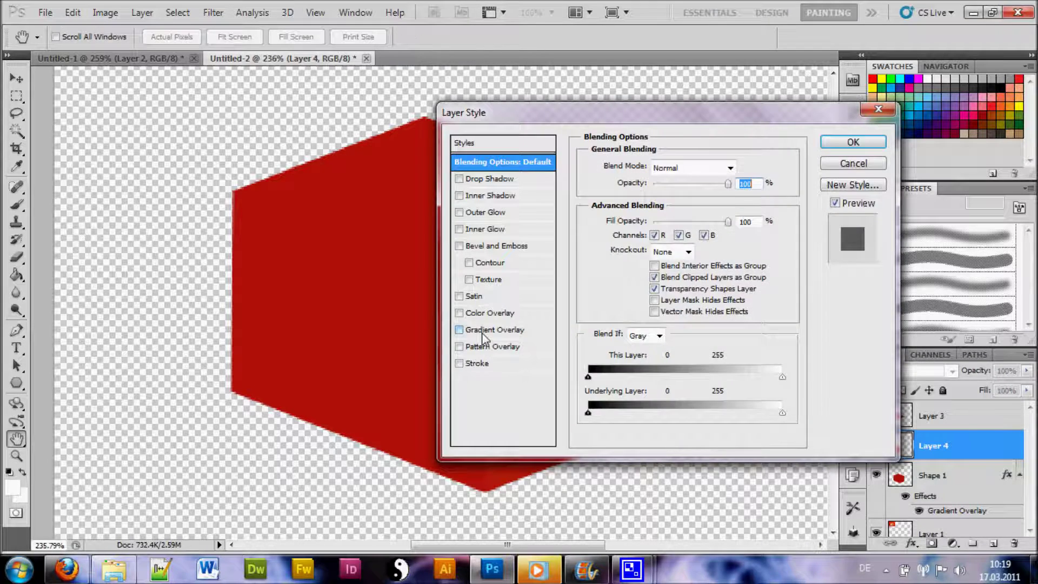
click(482, 333)
drag(644, 114, 796, 123)
Step: Make the gradient run from the cube's sampled red to a slightly lighter red
click(820, 216)
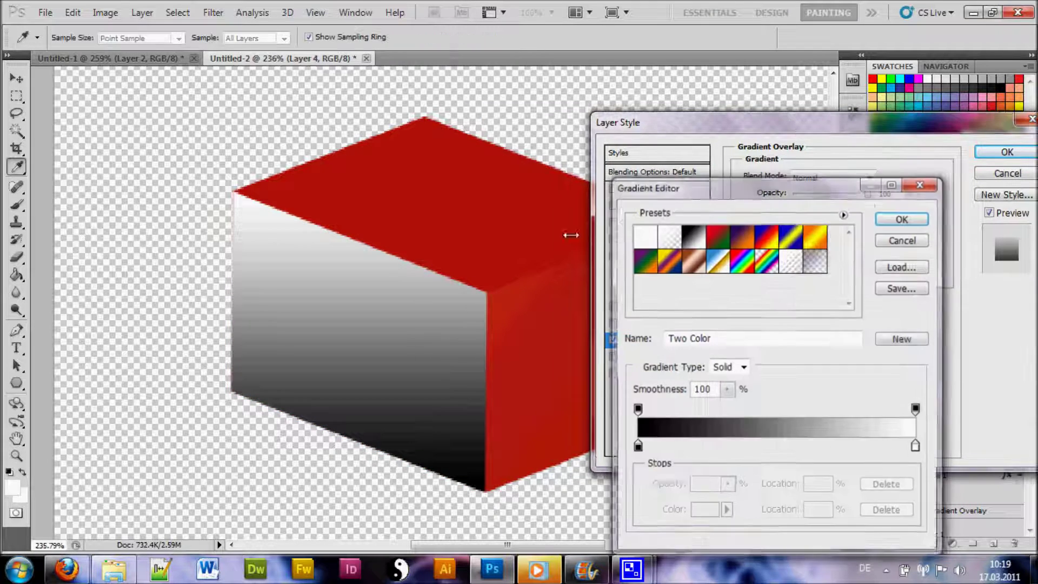
click(638, 446)
click(452, 170)
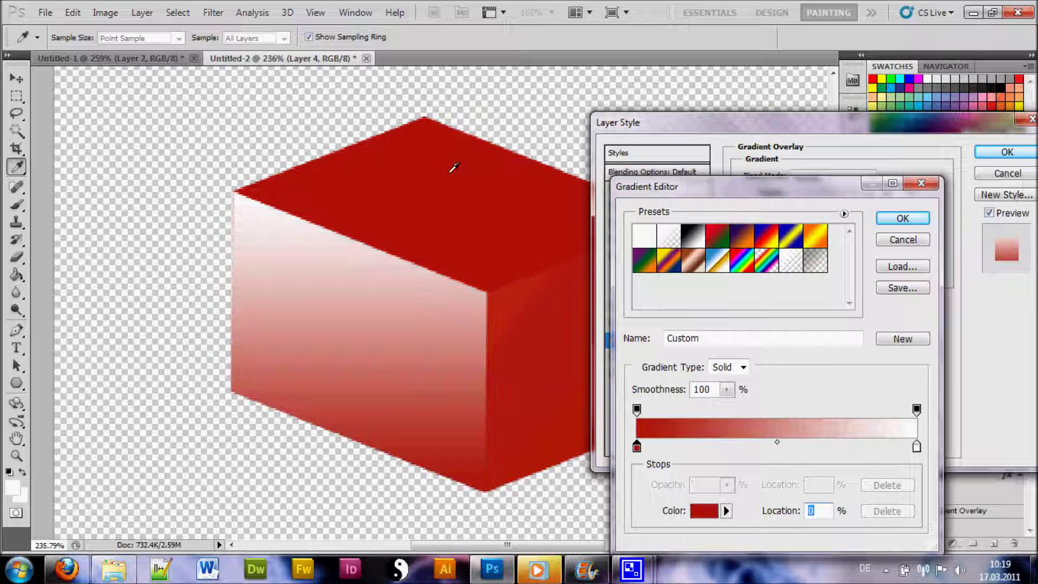
double_click(917, 447)
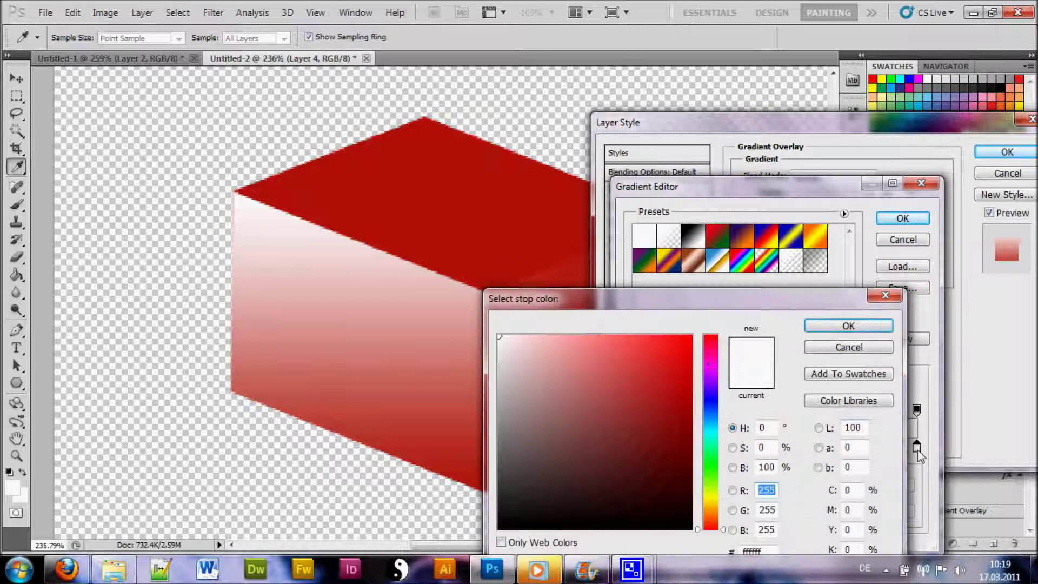
drag(634, 296, 696, 297)
click(487, 209)
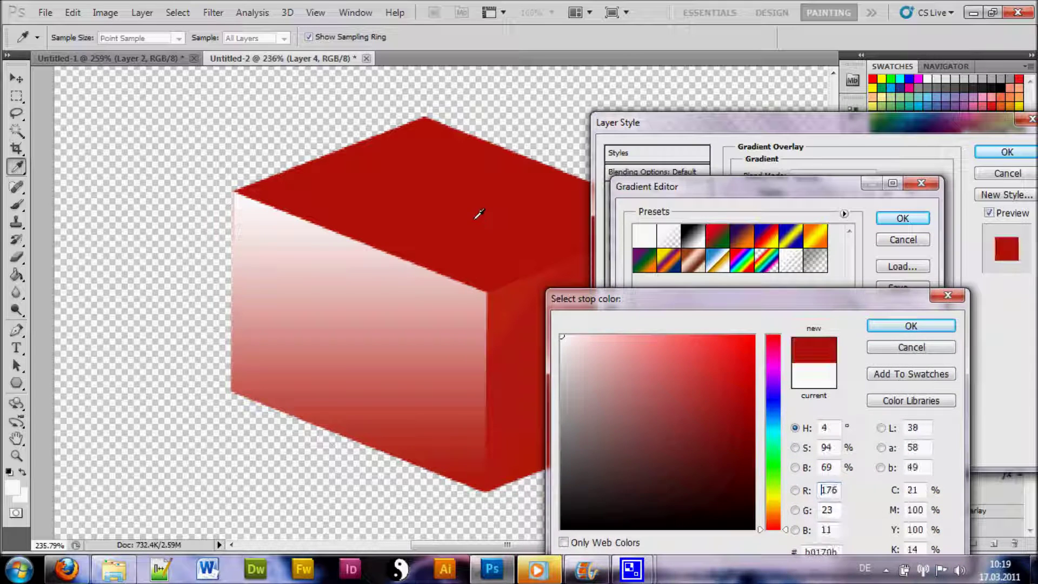
drag(728, 372, 702, 361)
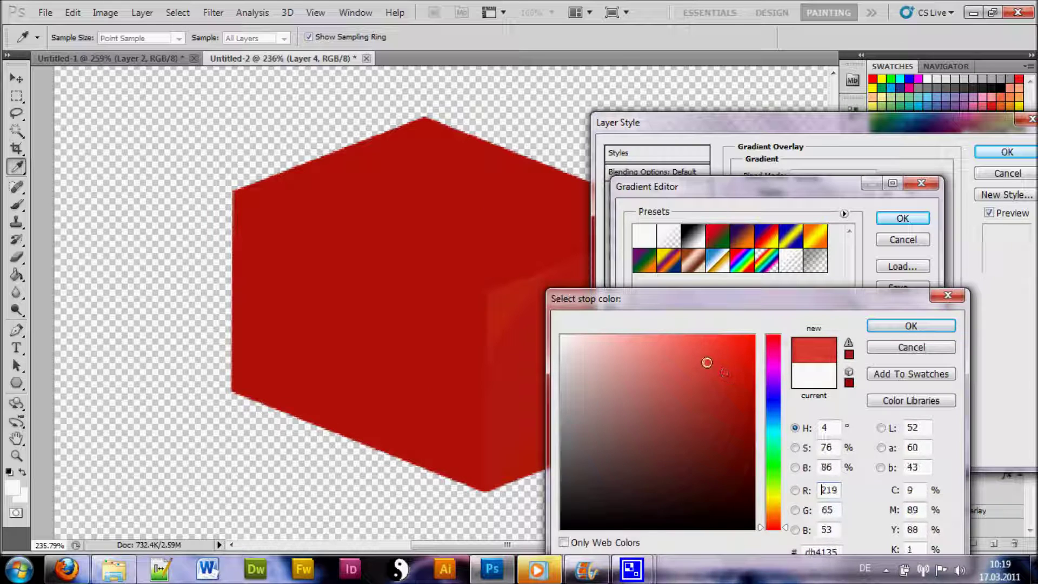
click(910, 326)
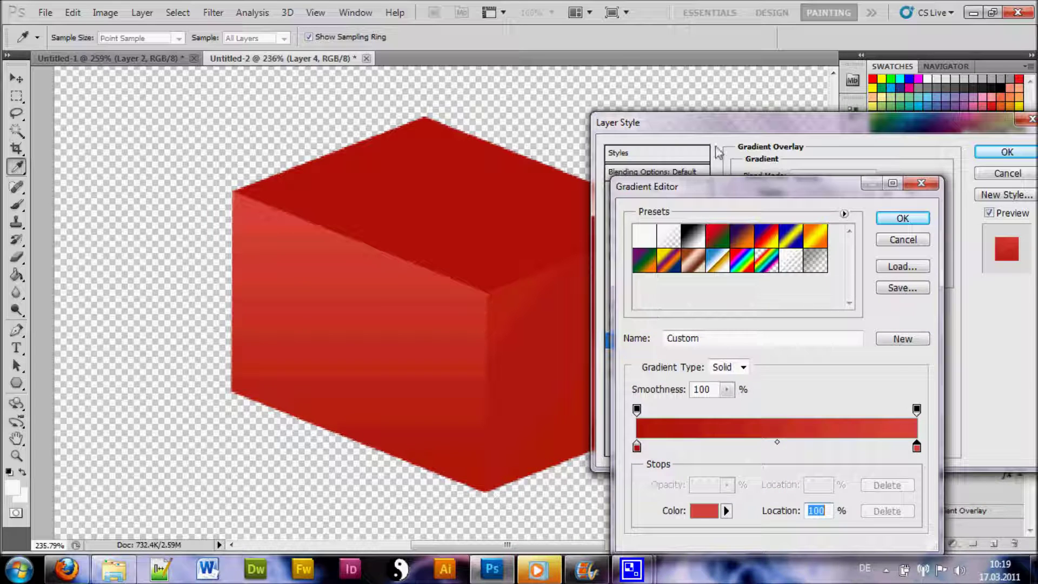
click(901, 219)
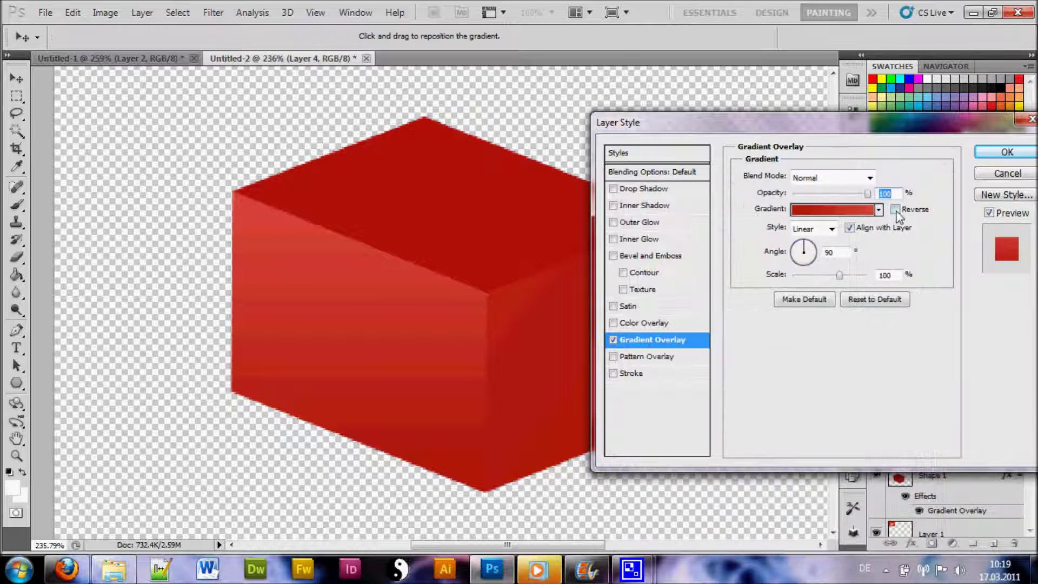
Step: Set the front-face overlay to angle 40°, scale 102% and opacity 69%, and apply it
drag(839, 275, 818, 253)
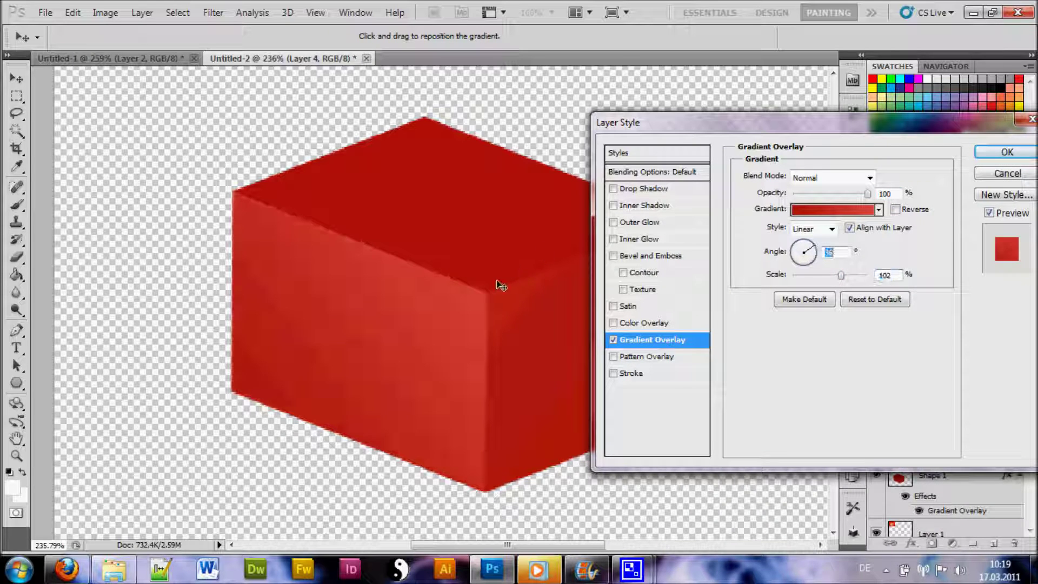
drag(497, 285, 479, 307)
drag(816, 257, 822, 262)
drag(868, 195, 824, 217)
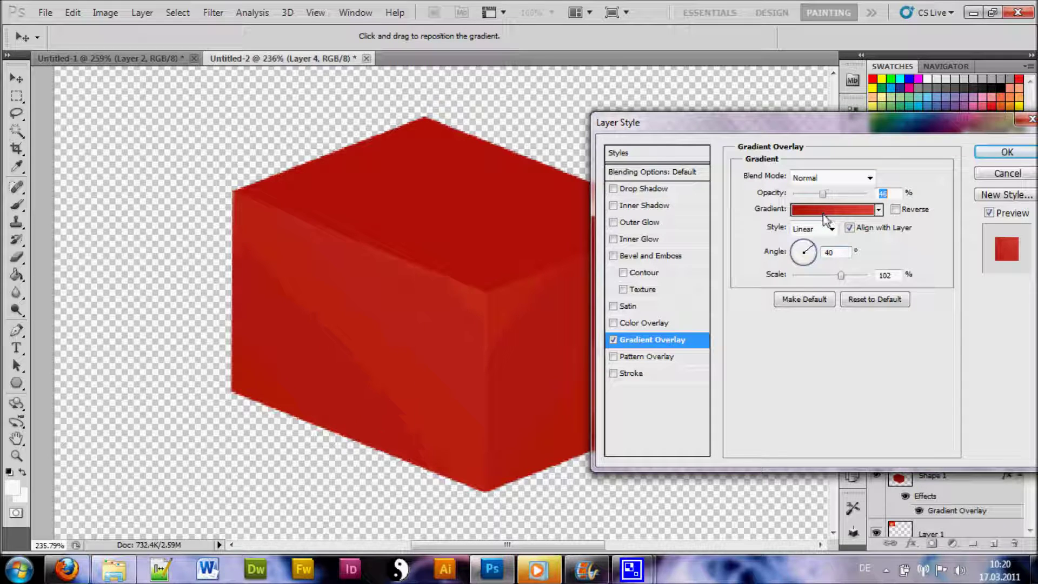
click(1005, 151)
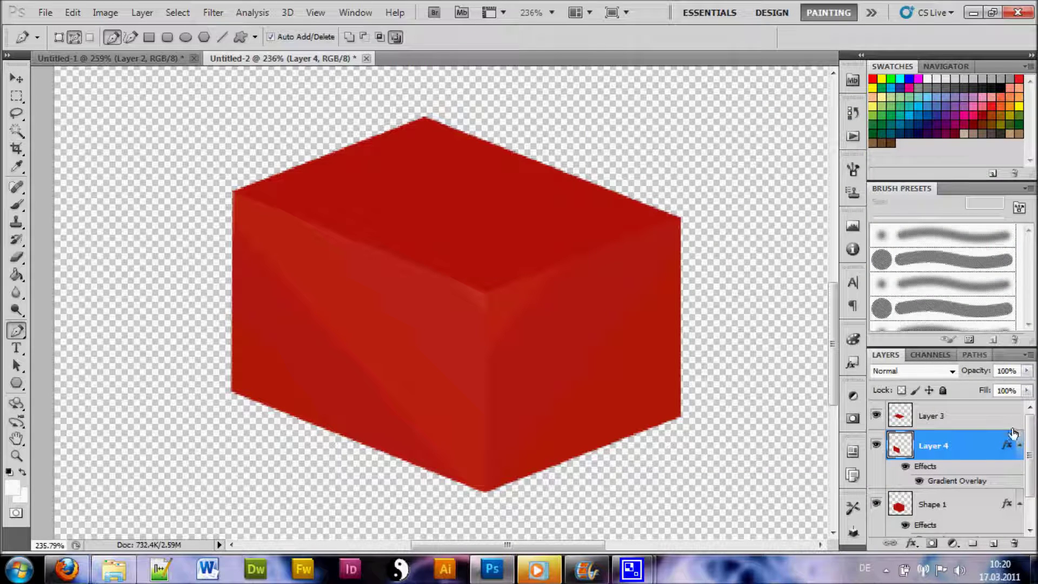
click(977, 422)
Step: Add a Gradient Overlay to Layer 3, the cube's top face, via Blending Options
right_click(977, 422)
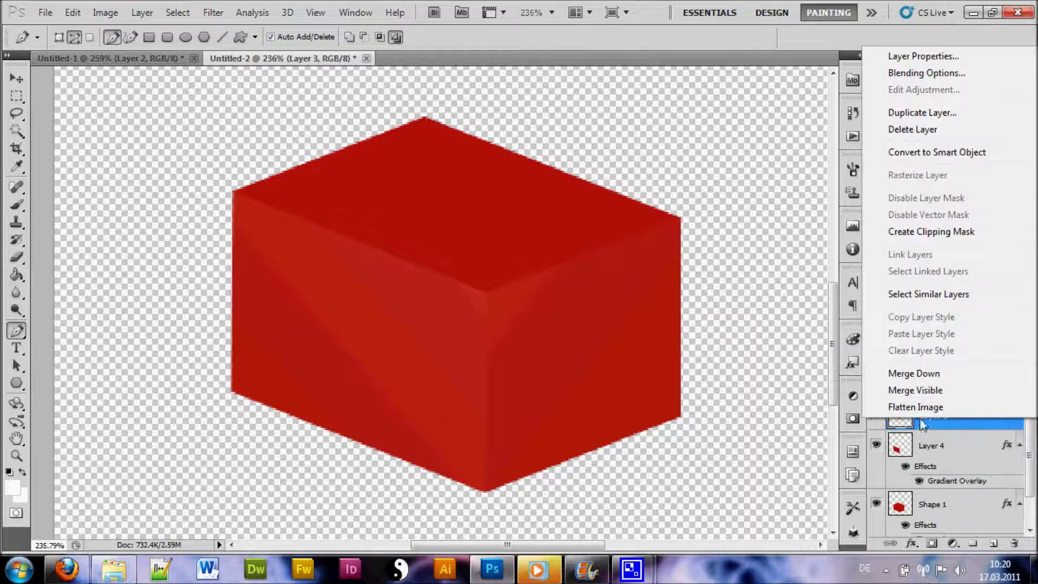
click(943, 75)
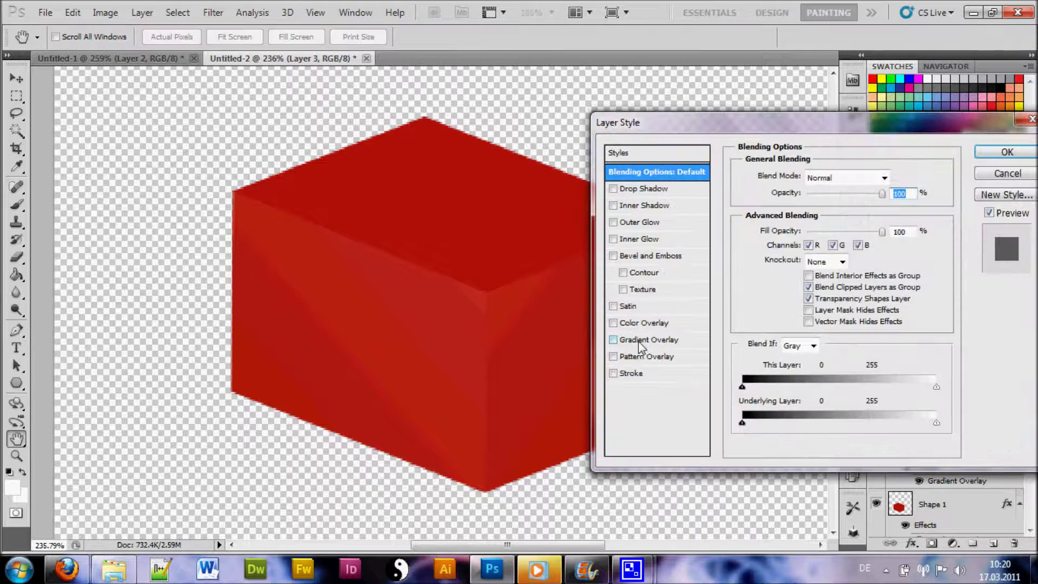
click(641, 340)
Step: Set both gradient stops to reds sampled from the cube
click(812, 213)
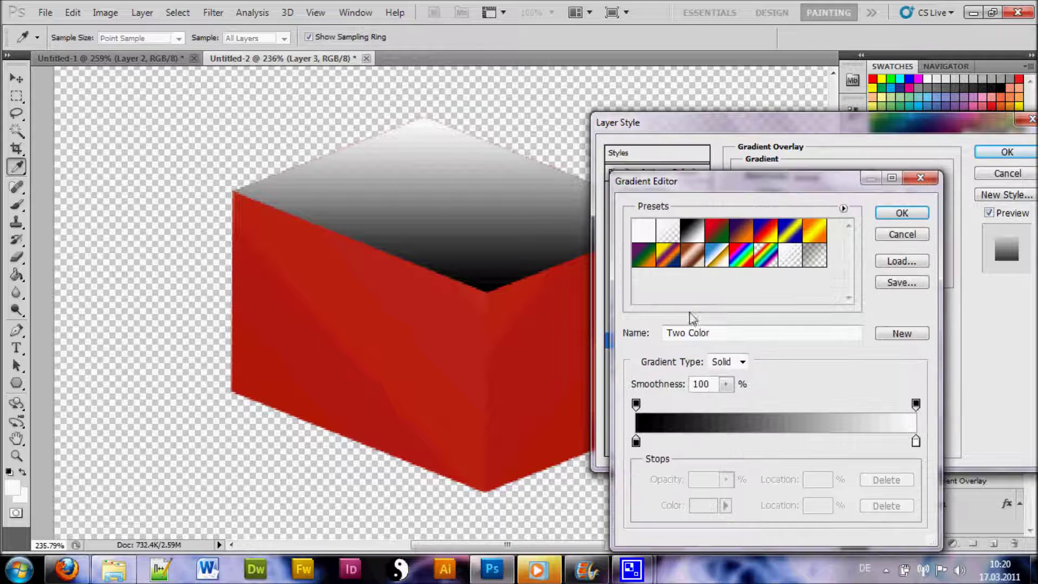
click(636, 442)
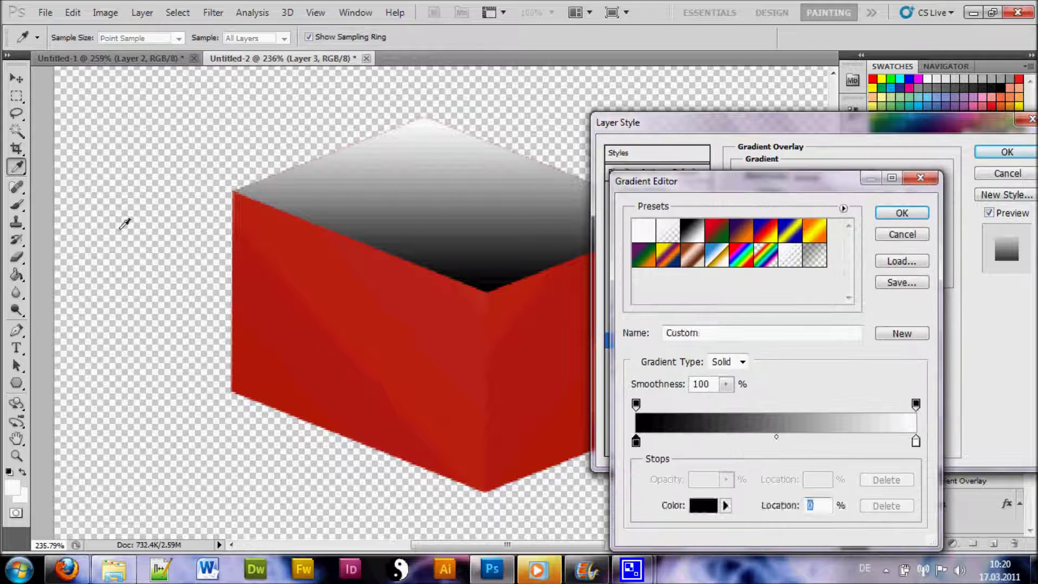
click(243, 197)
click(916, 442)
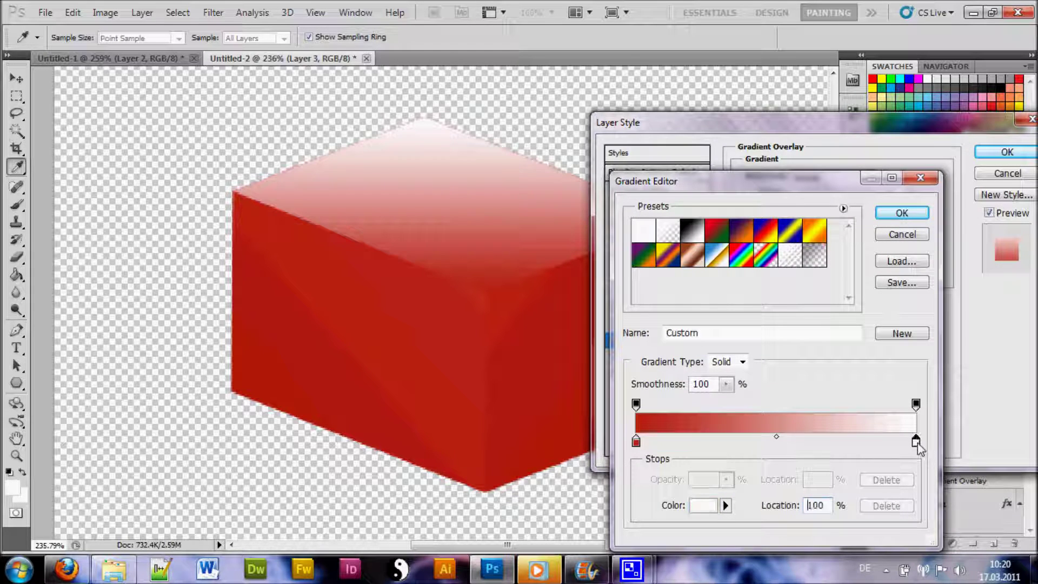
click(483, 320)
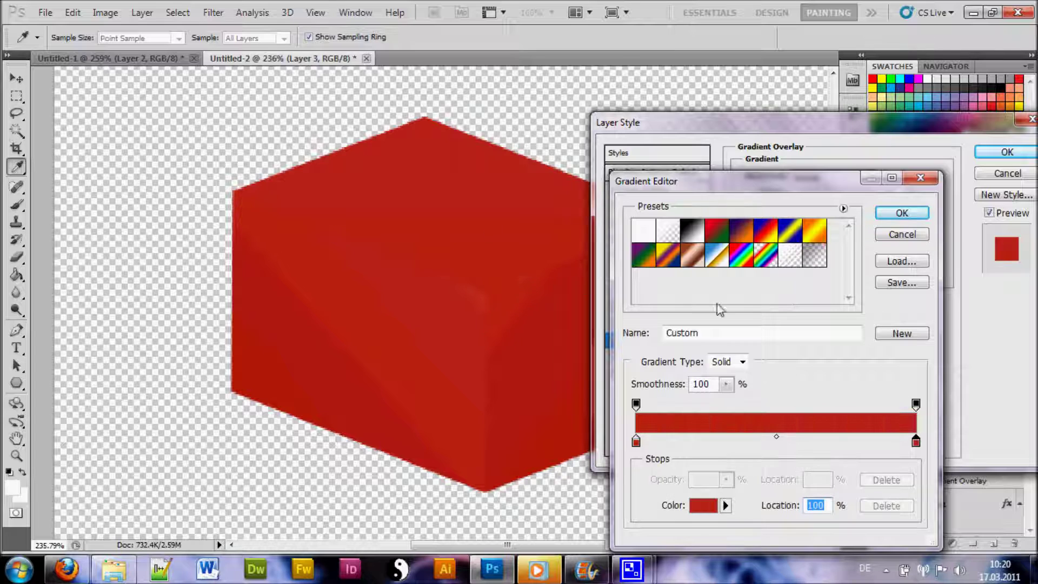
click(900, 213)
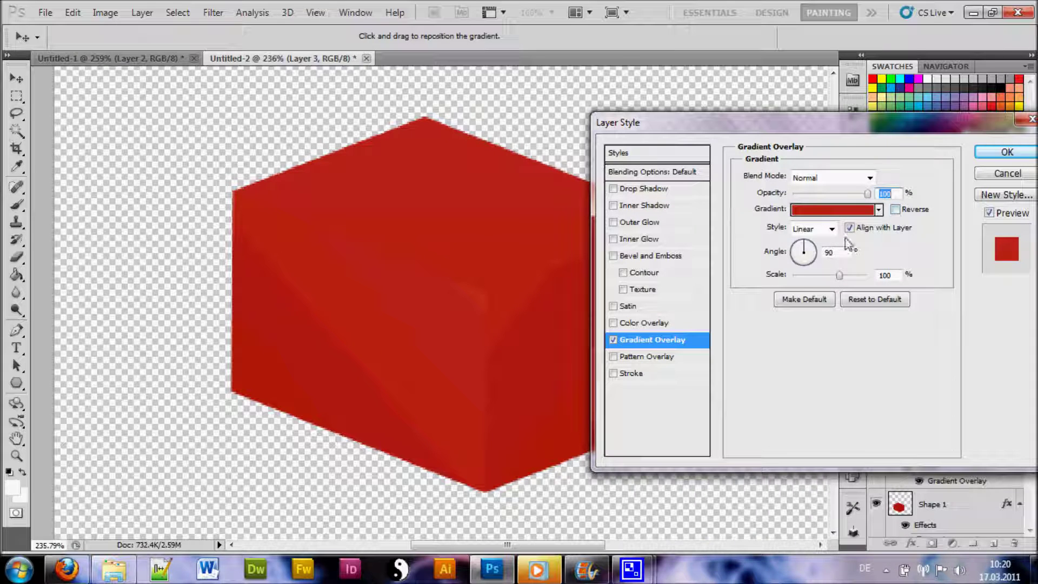
Step: Set the top-face overlay to angle -77°, scale 132% and opacity 76%, and apply it
drag(802, 259, 822, 273)
drag(822, 273, 805, 281)
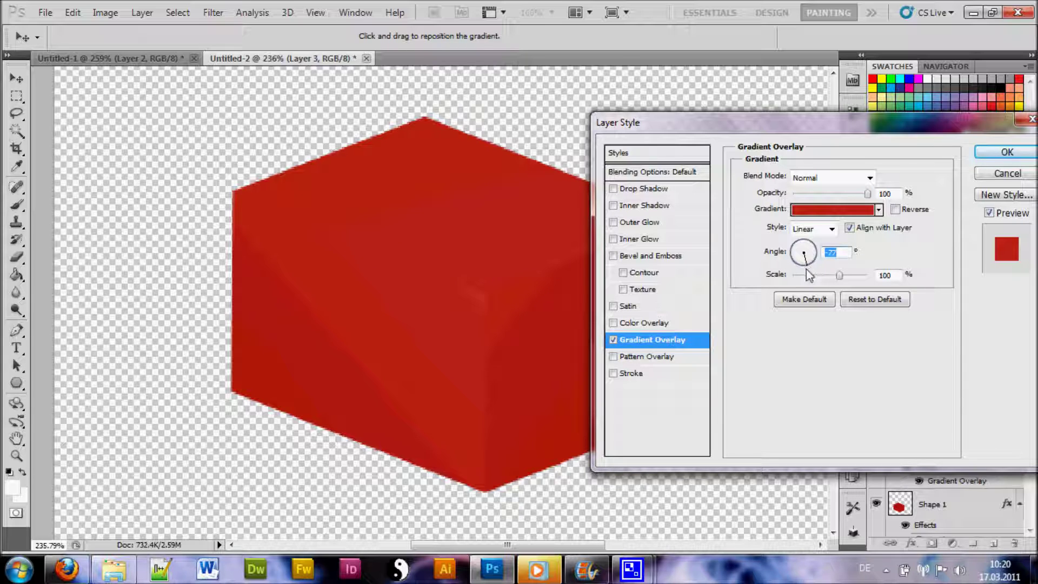
drag(753, 123, 763, 124)
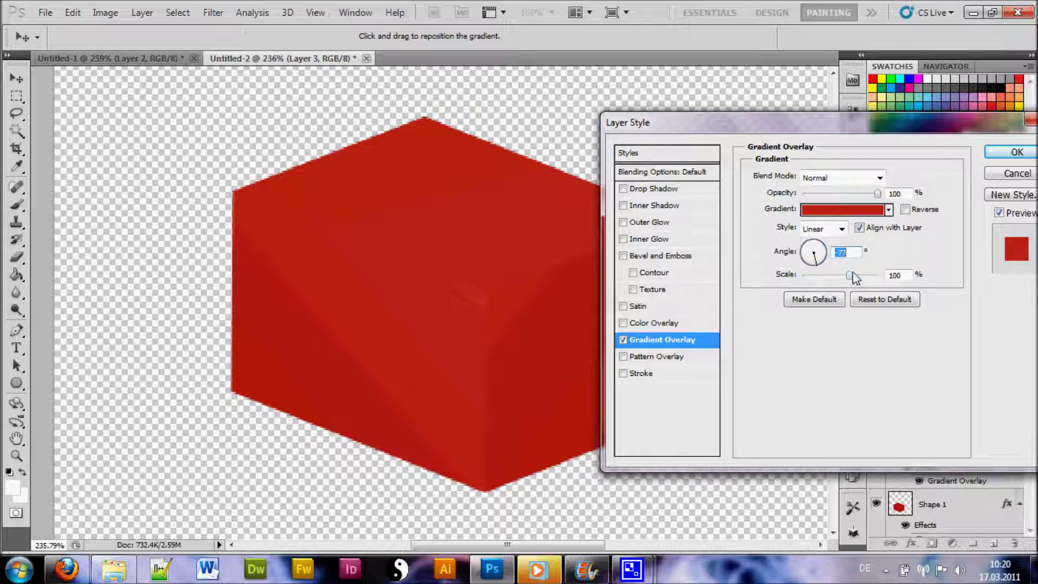
drag(851, 278, 869, 278)
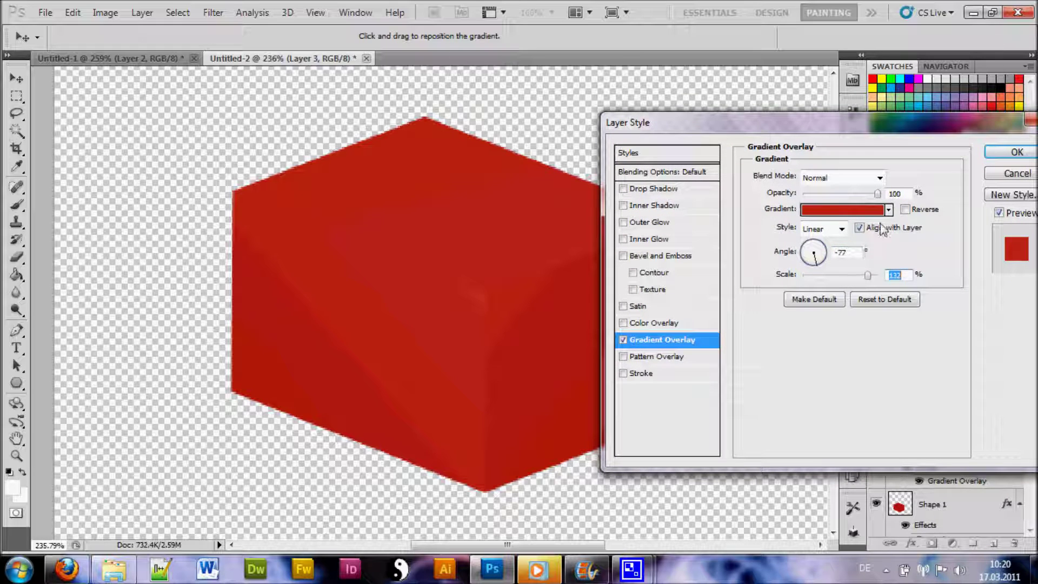
drag(878, 194, 864, 207)
drag(877, 124, 661, 94)
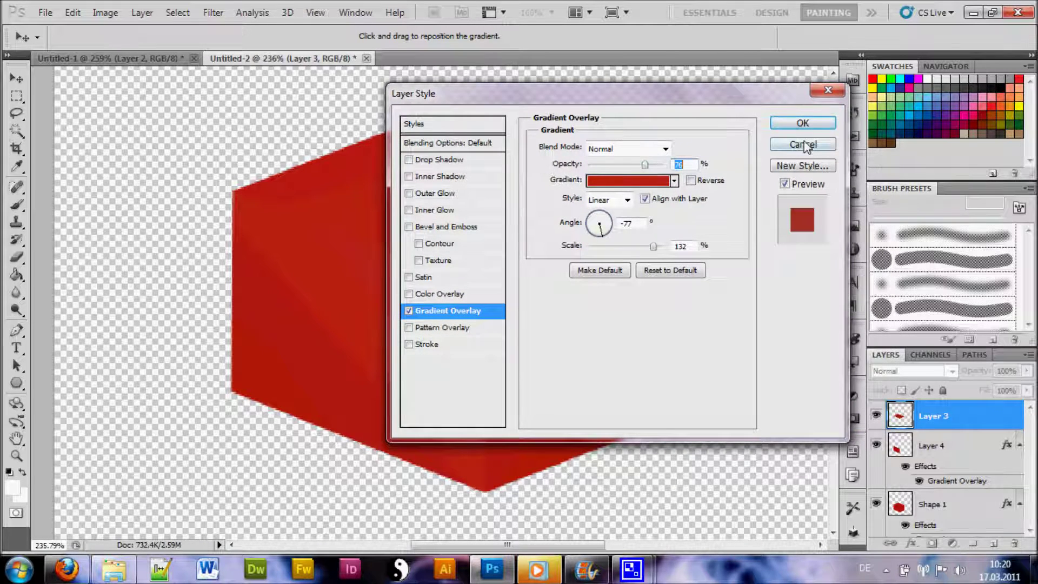
click(803, 124)
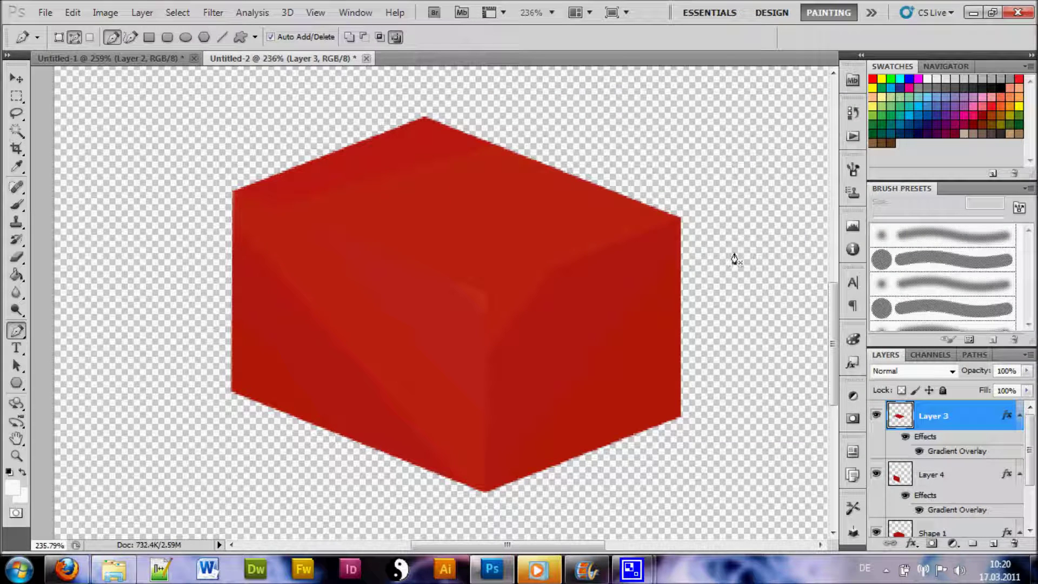
scroll(567, 280, down, 3)
scroll(567, 267, down, 2)
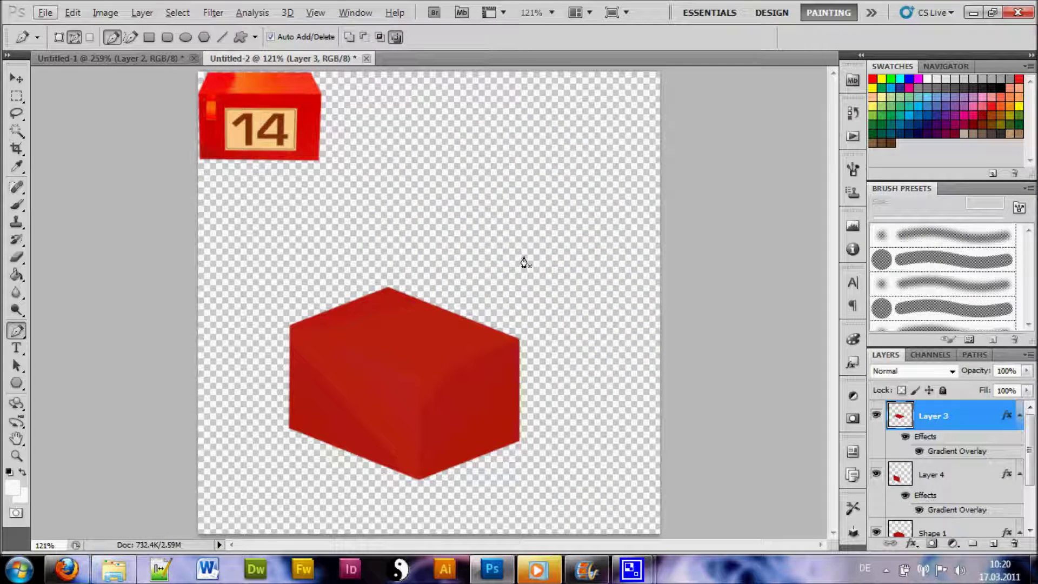